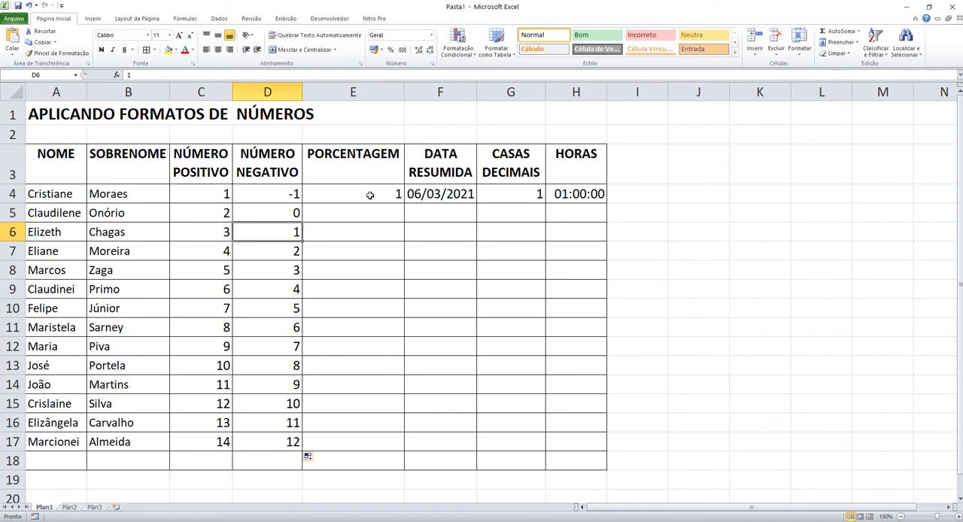
Step: Clear the existing values from D4:D17 in the NÚMERO NEGATIVO column
left_click(298, 213)
left_click(293, 194)
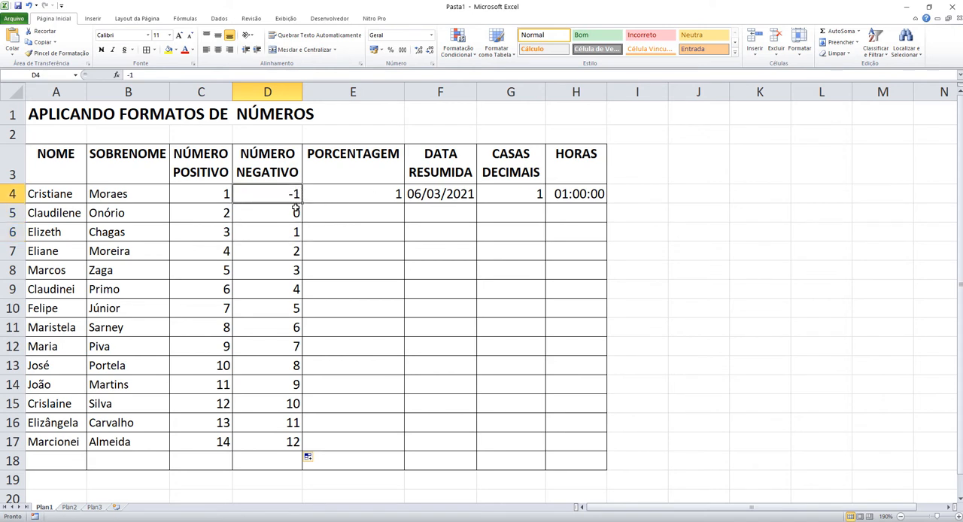
left_click(278, 216)
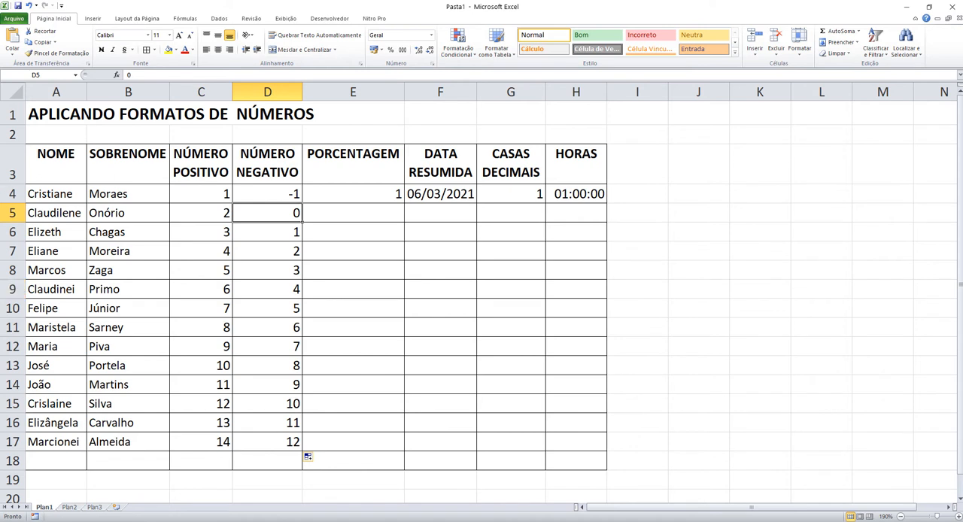
left_click(294, 234)
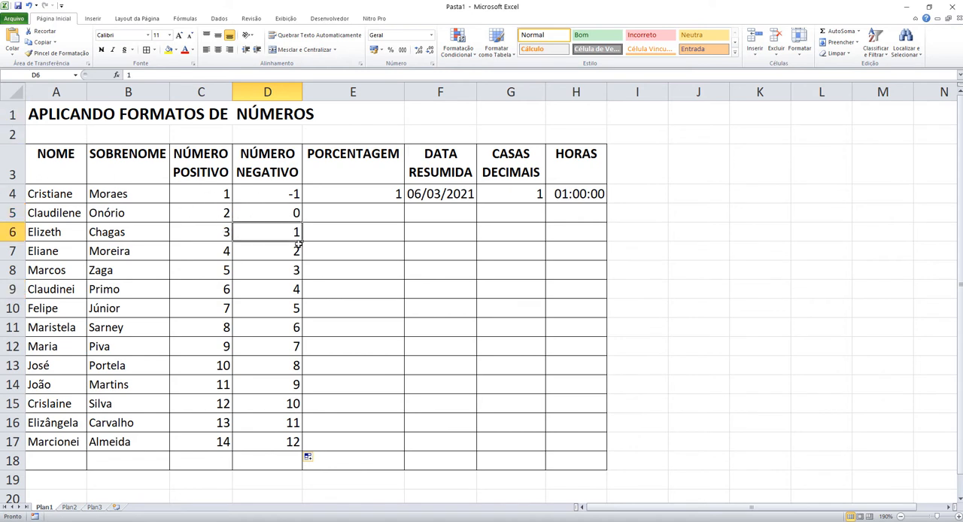
left_click(298, 253)
left_click_drag(294, 215, 277, 437)
key("Delete")
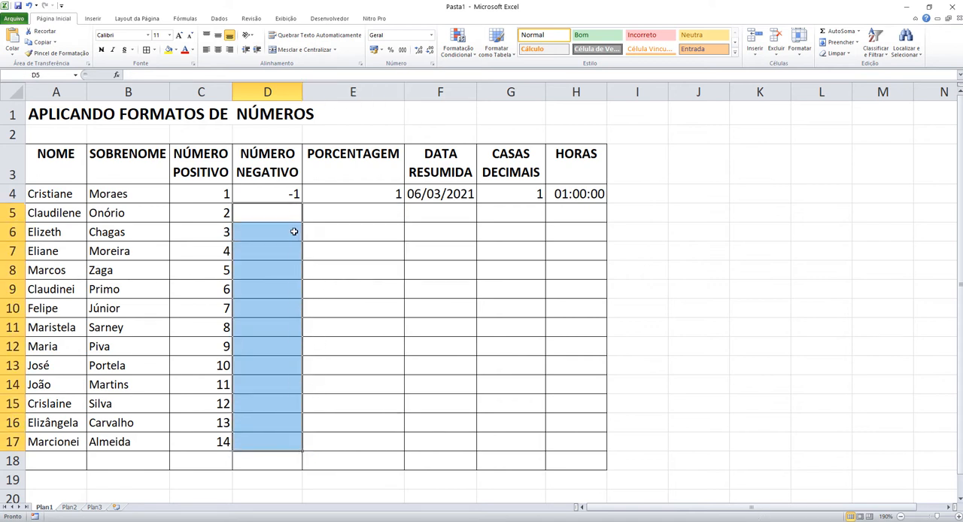
left_click(289, 194)
key("Delete")
Step: Enter -14 in cell D17 and auto-fill the series upward to D4
left_click(255, 441)
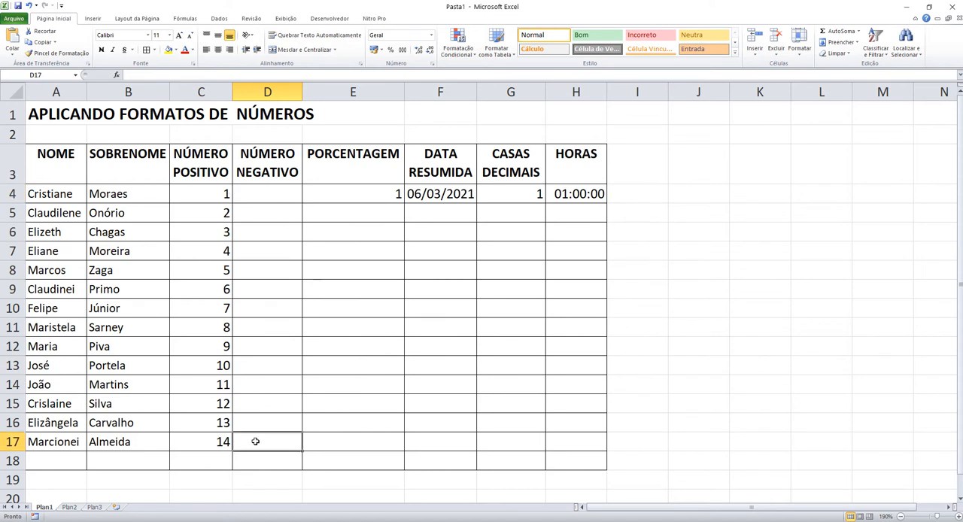
type("-14")
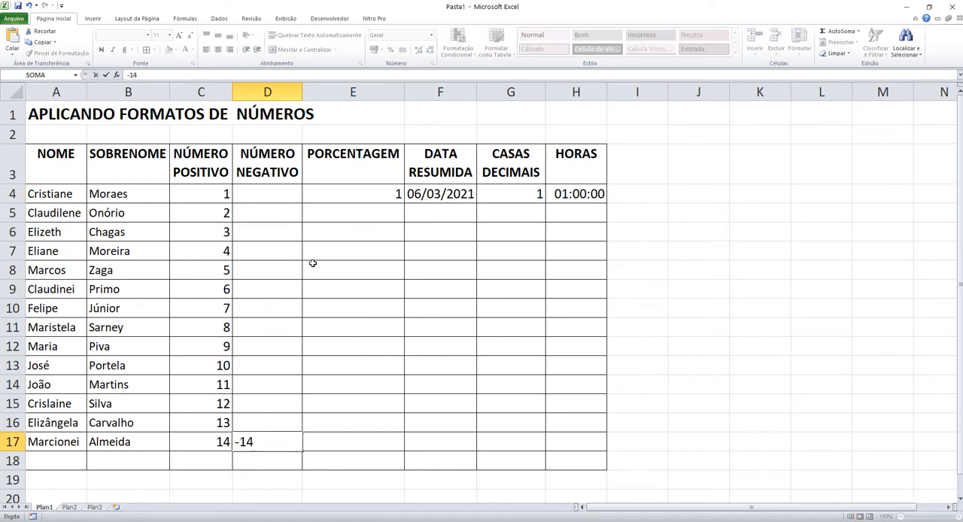
key("ctrl+Return")
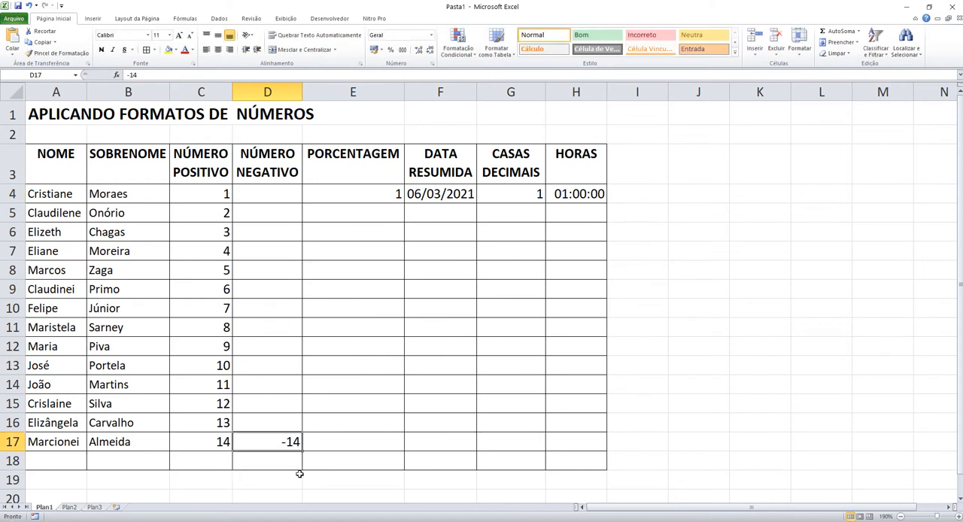
left_click_drag(304, 450, 305, 191)
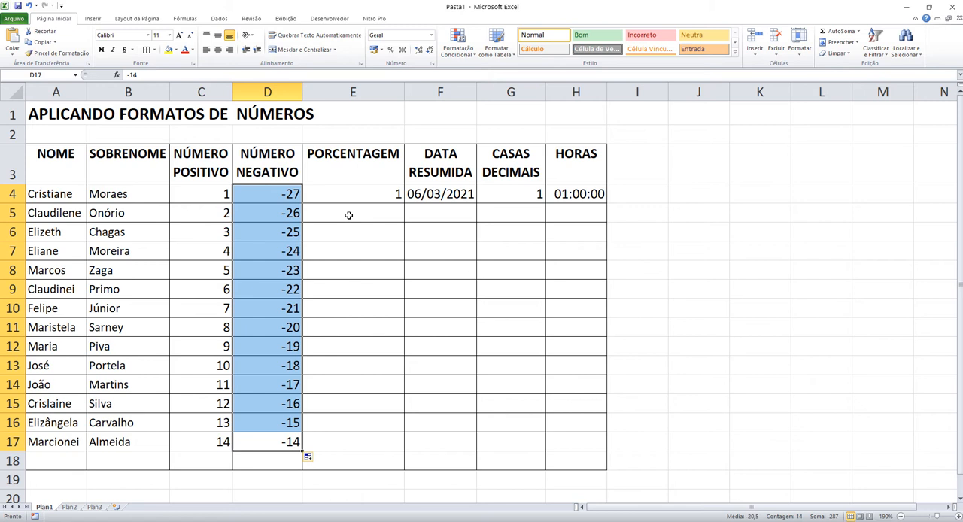
left_click(271, 383)
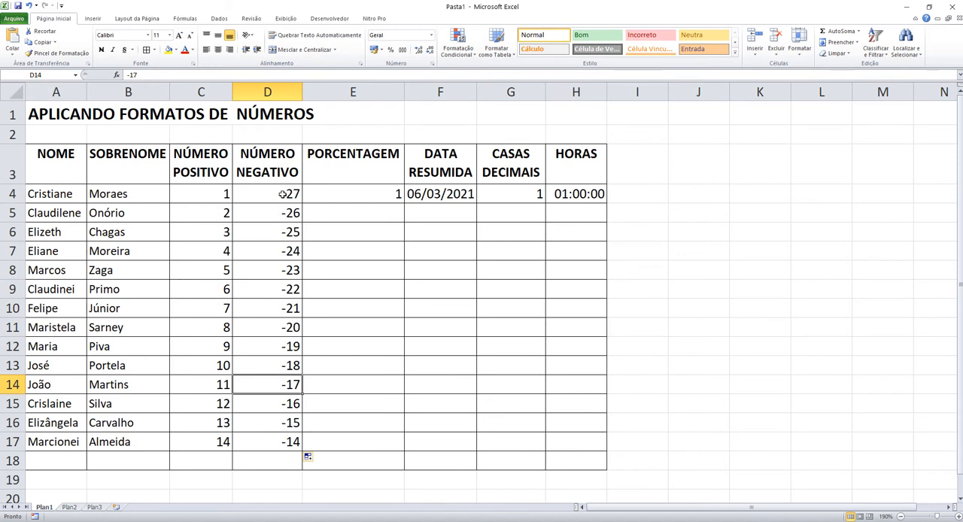
left_click(14, 114)
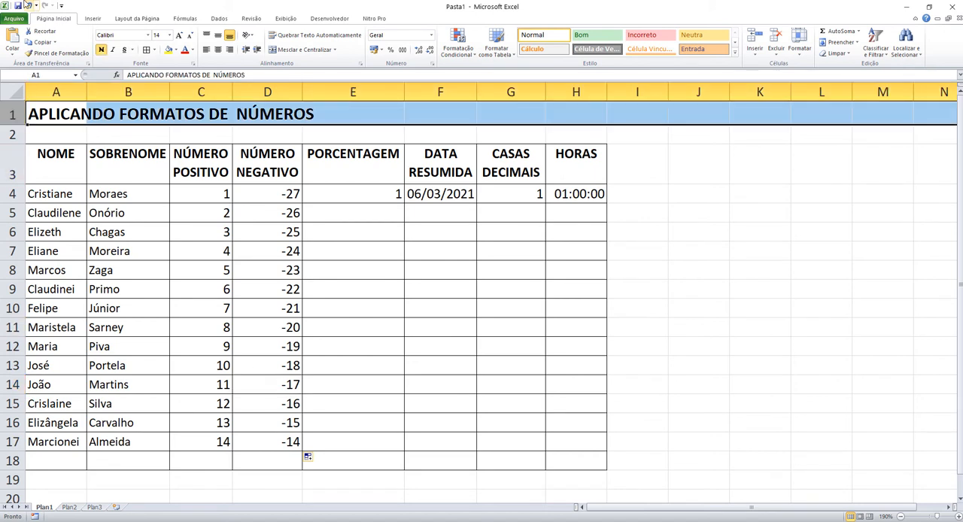
left_click(270, 443)
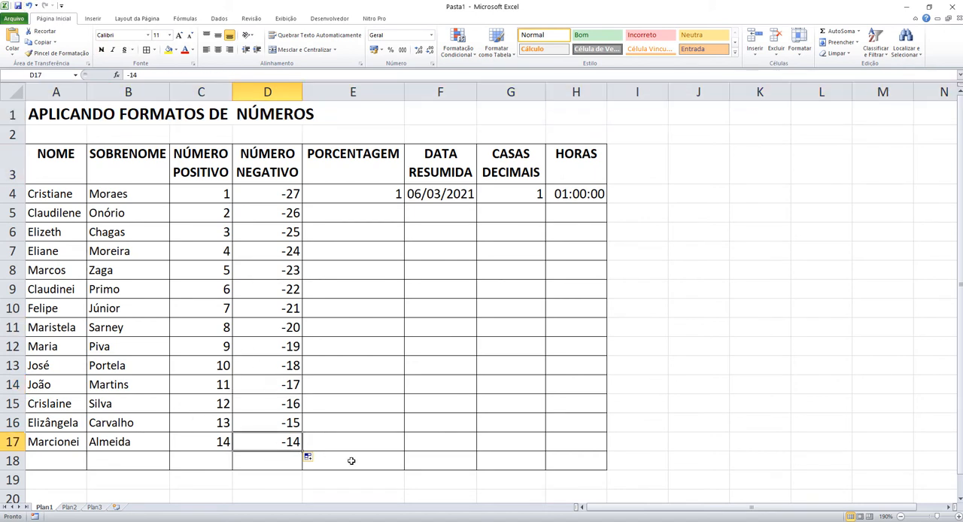
left_click(284, 421)
left_click(284, 194)
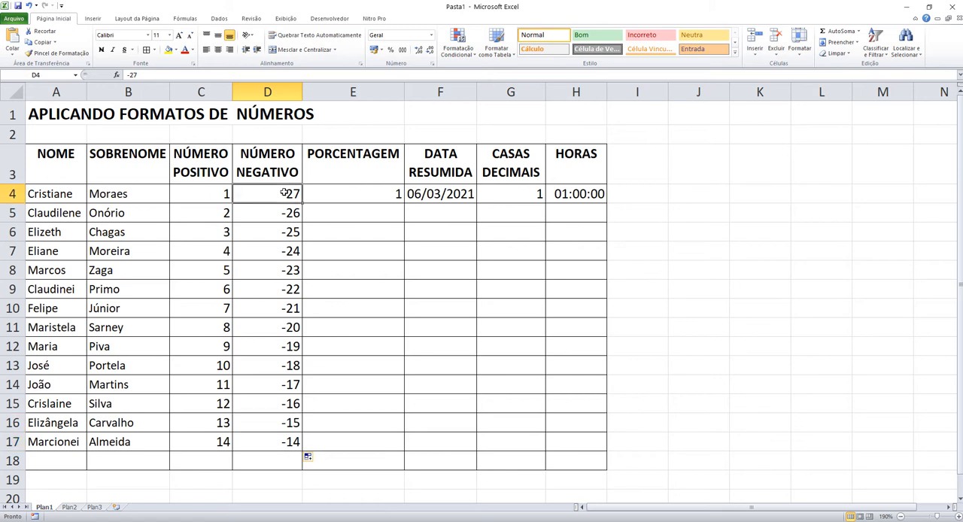
Step: Delete the filled series from D17 up to D4 in the NÚMERO NEGATIVO column
left_click_drag(280, 441, 278, 194)
key("Delete")
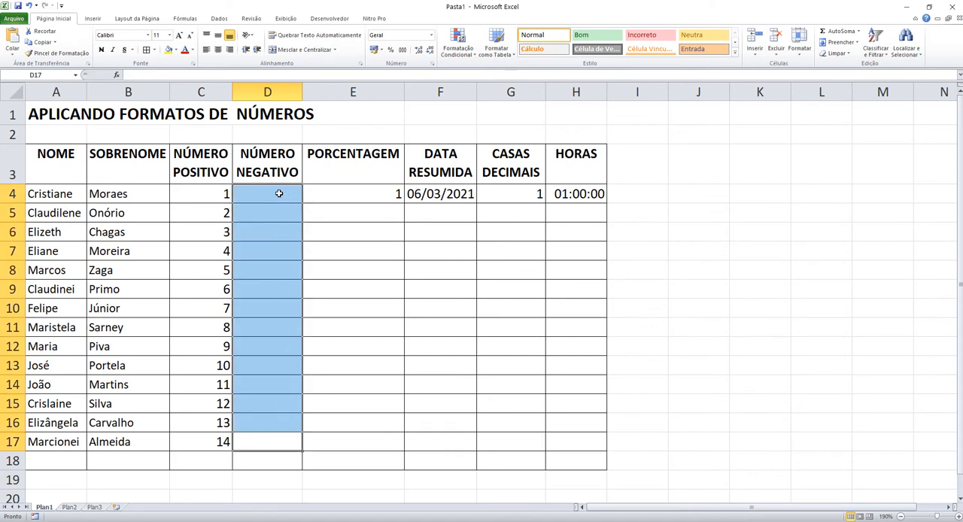
key("shift+BackSpace")
Step: Enter -1 in cell D4 as the first negative number
left_click(279, 193)
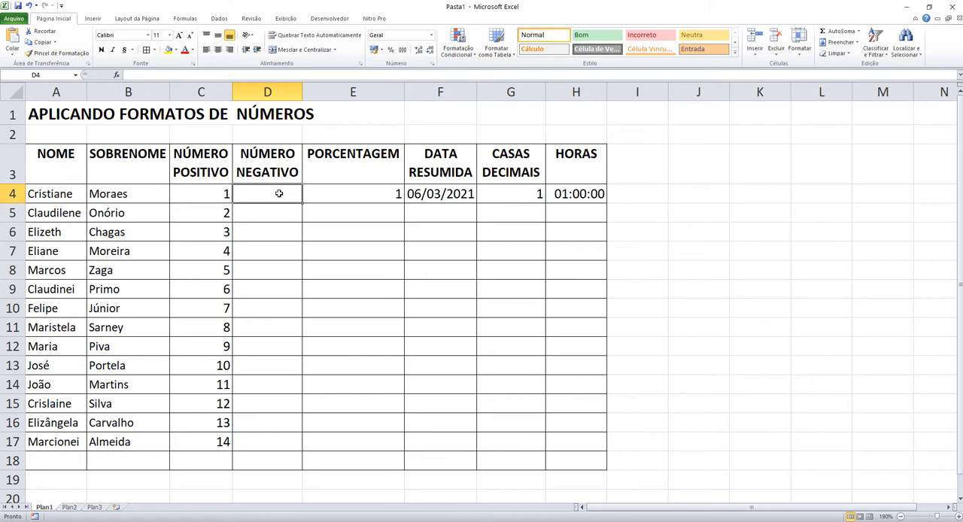
type("-1")
key("Return")
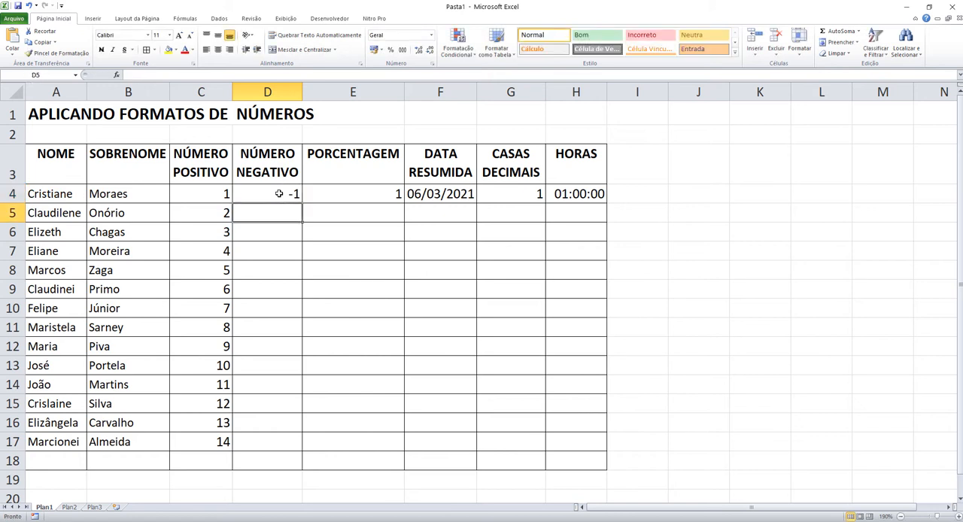
Step: Enter the formula =D4+(-1) in cell D5
type("=")
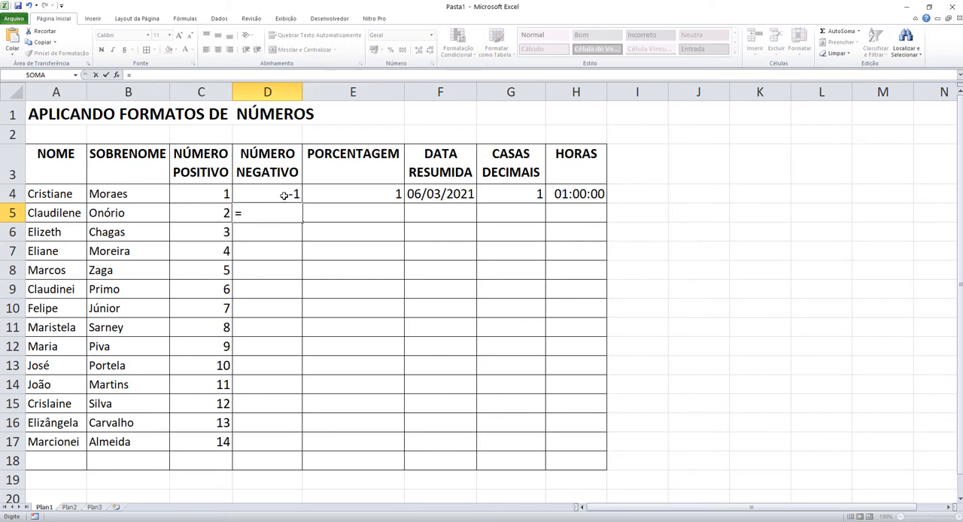
left_click(284, 194)
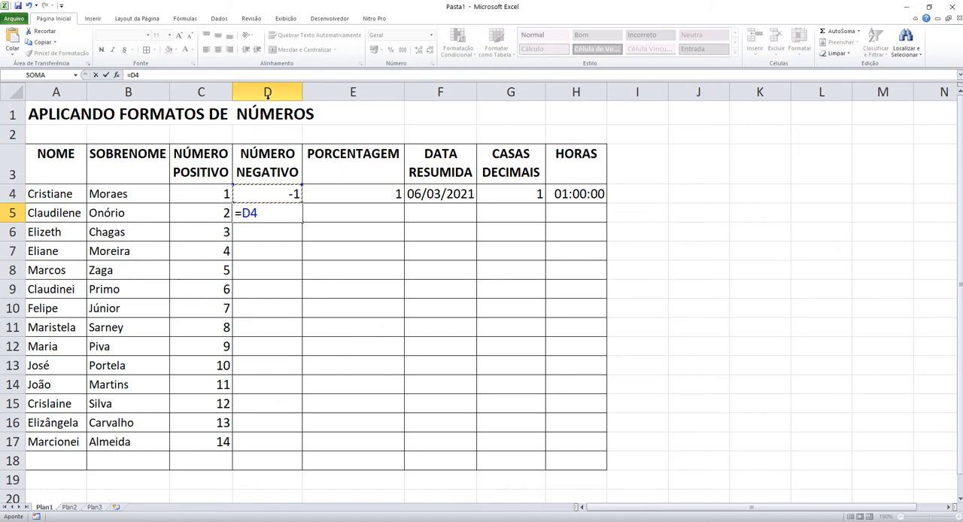
key("ctrl")
type("+(-1)")
key("Return")
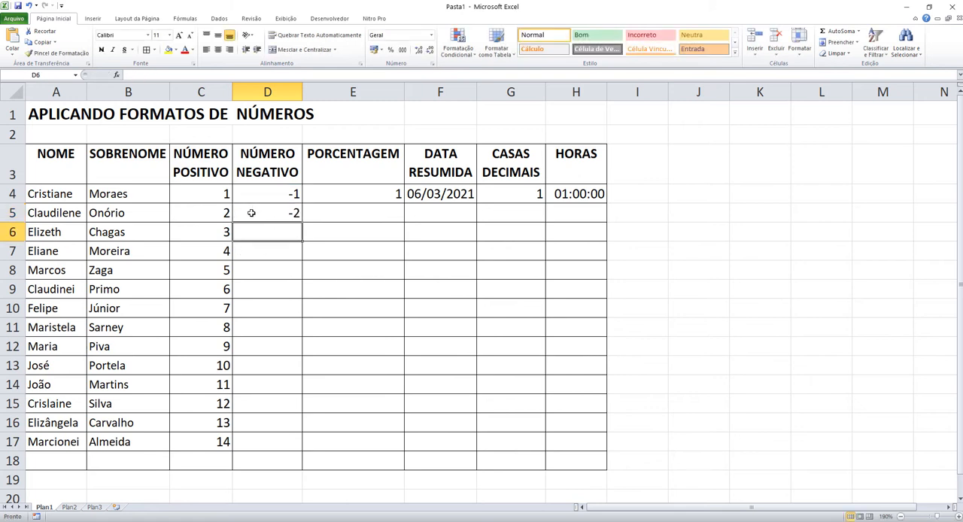
Step: Fill the formula in D5 down through D17
left_click(257, 212)
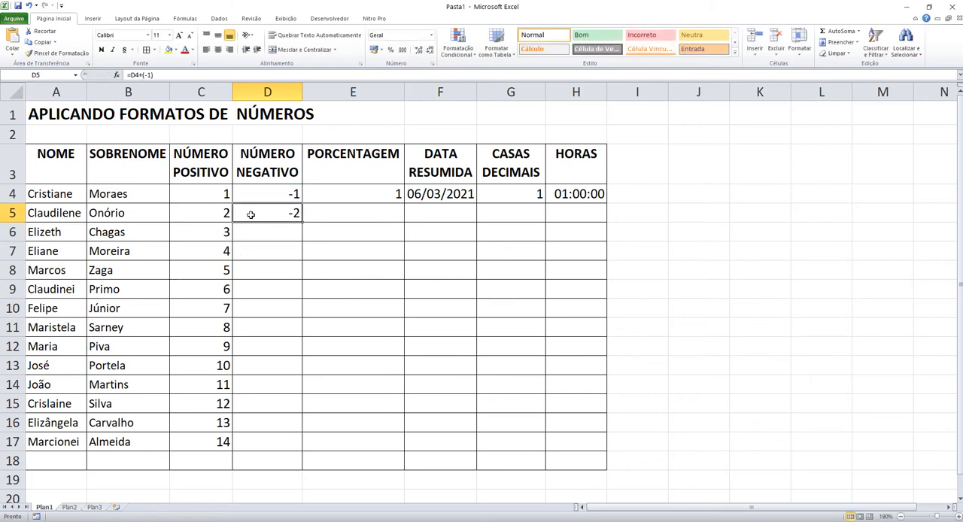
left_click_drag(303, 222, 300, 455)
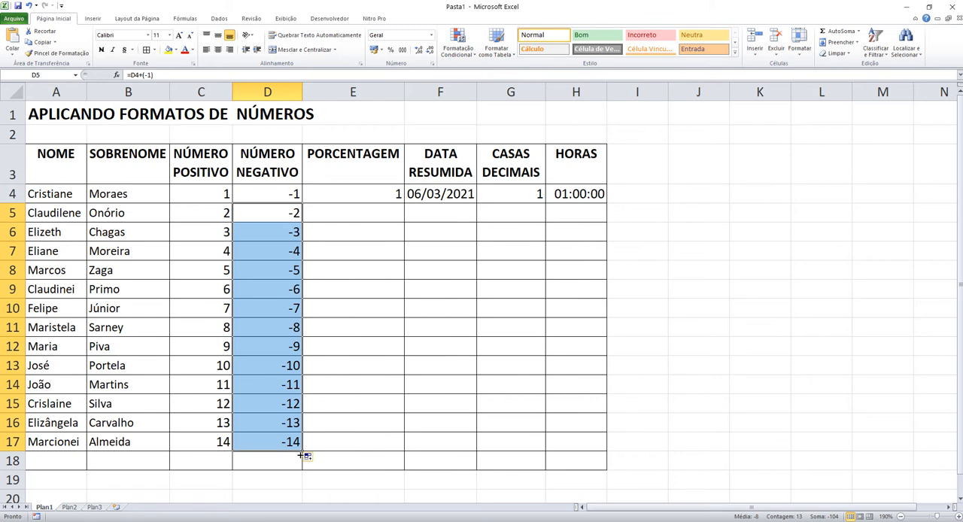
left_click(287, 214)
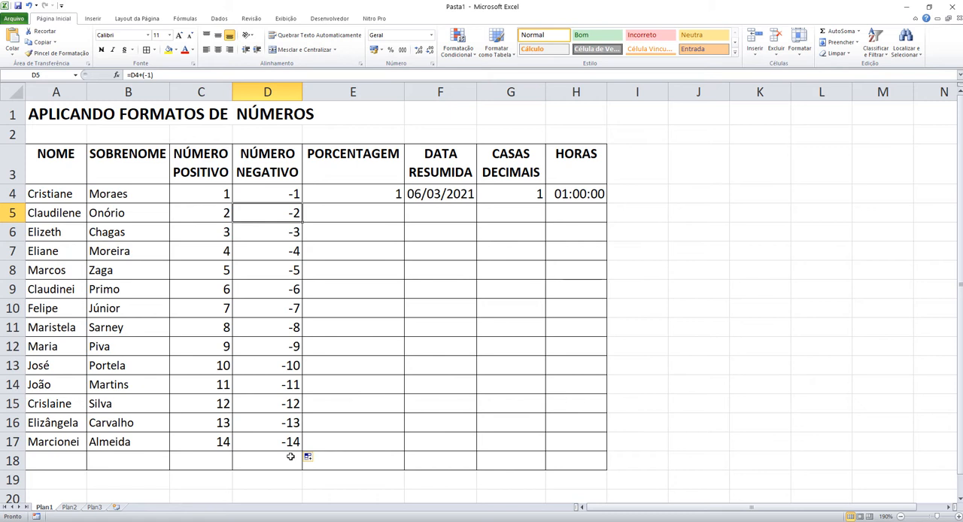
Step: Clear cell E4 and apply the percentage format to E4:E17 in the PORCENTAGEM column
left_click(374, 193)
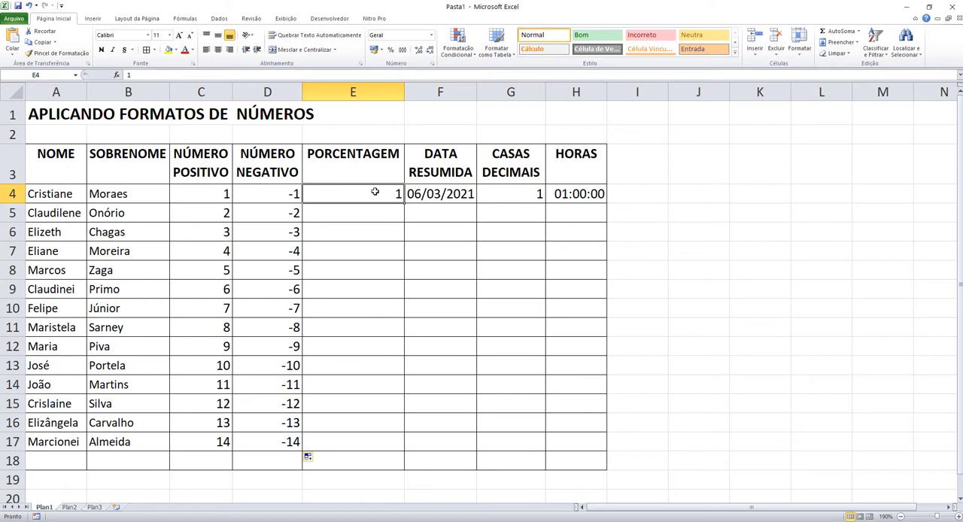
key("Delete")
left_click_drag(374, 193, 376, 441)
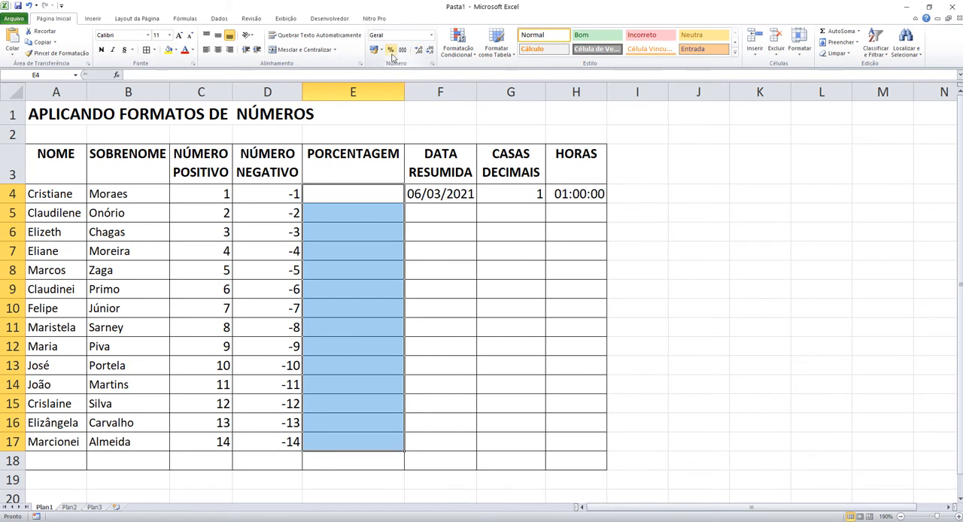
left_click(391, 57)
left_click(391, 53)
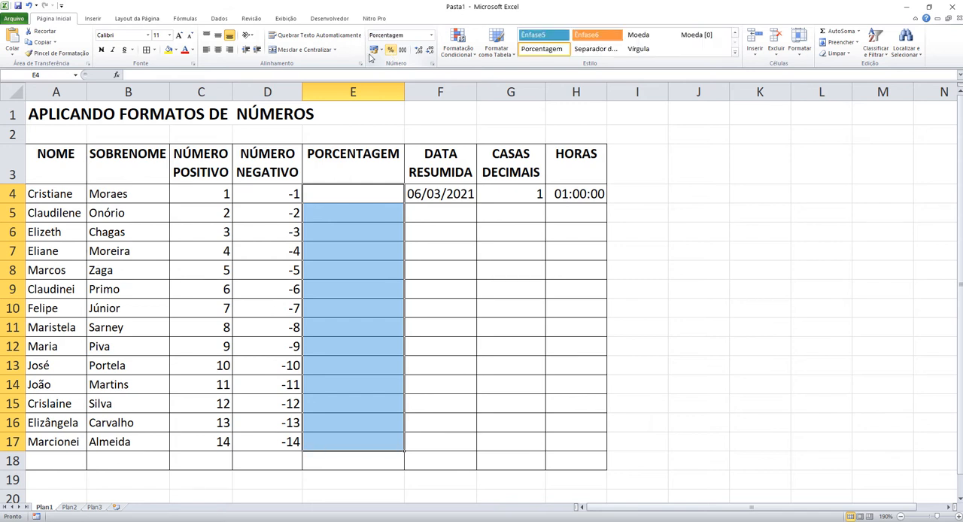
Step: Make a trial entry of 1% in E4, cancel it, and undo the percentage format on E4:E17
left_click(339, 234)
left_click(339, 186)
left_click_drag(339, 186, 361, 437)
left_click(340, 194)
type("1")
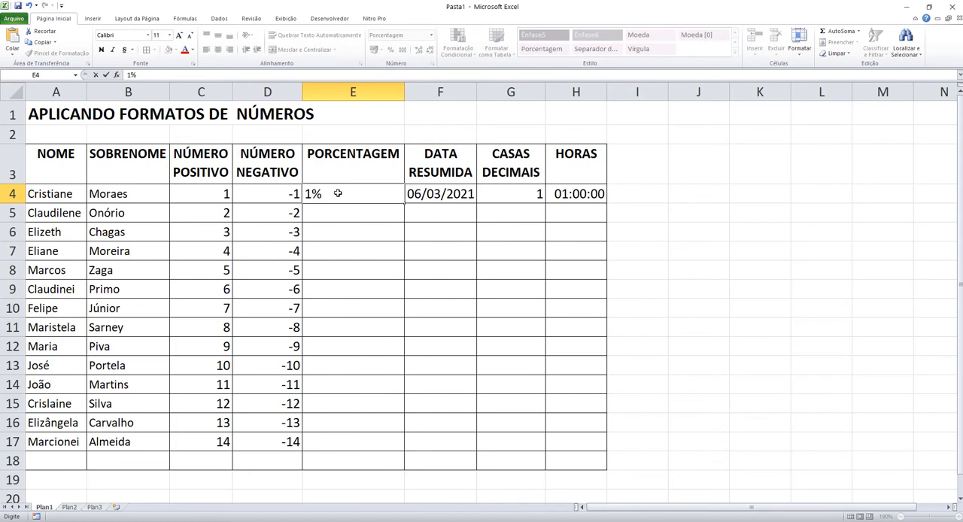
key("Escape")
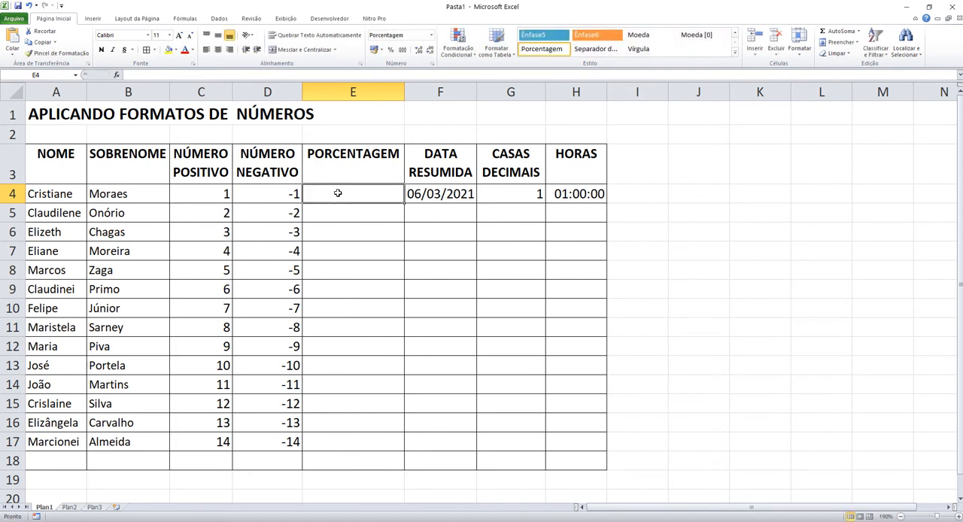
key("ctrl+z")
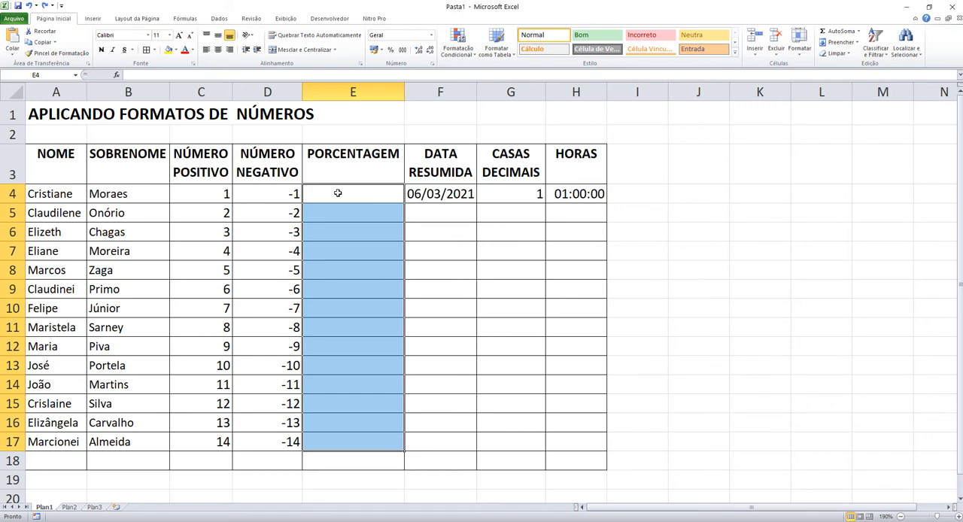
Step: Enter 1 in cell E4 and reselect the cell
left_click(338, 194)
type("1")
key("Return")
left_click(337, 193)
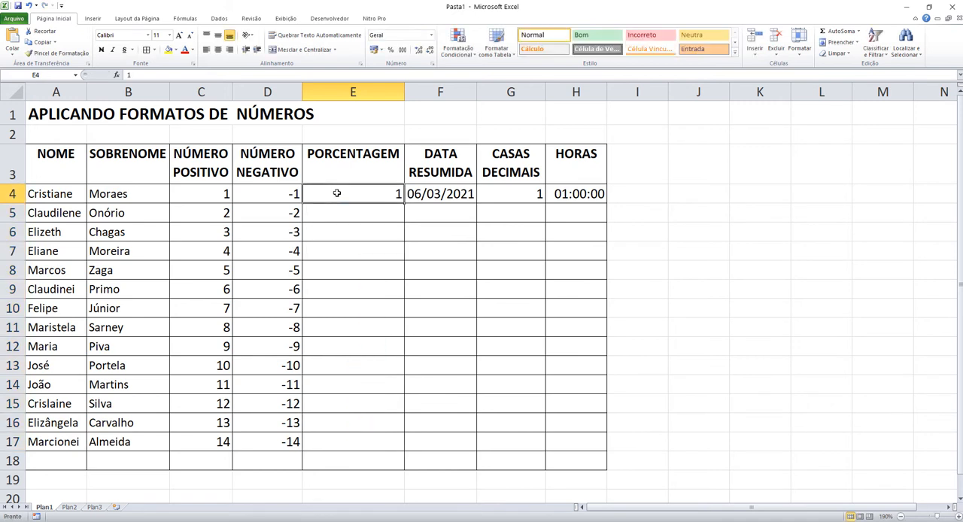
Step: Try the percentage format on the value already in E4, and undo it
left_click(389, 50)
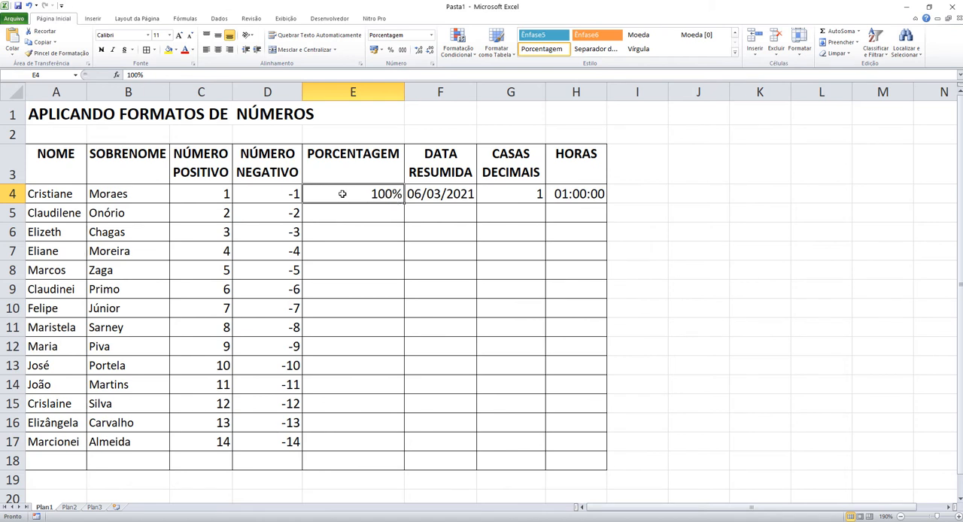
left_click_drag(339, 193, 346, 444)
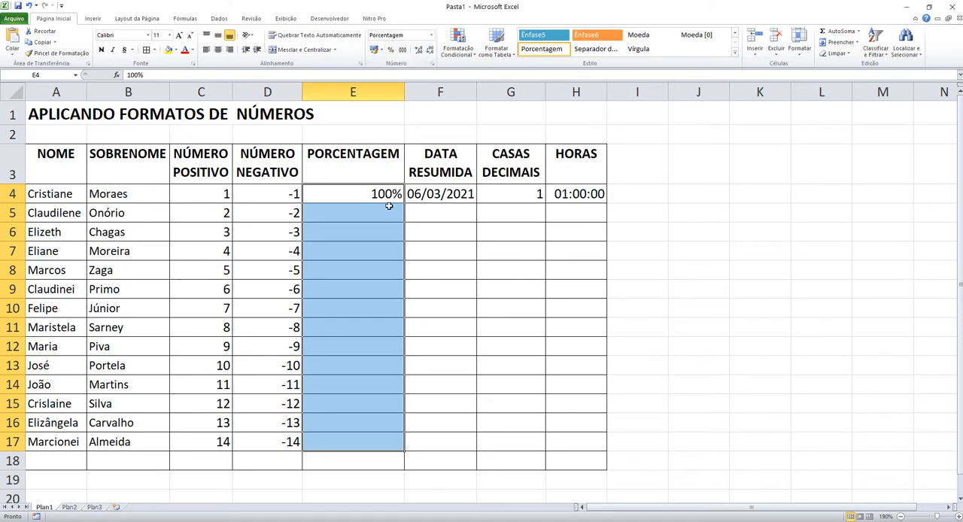
key("ctrl+z")
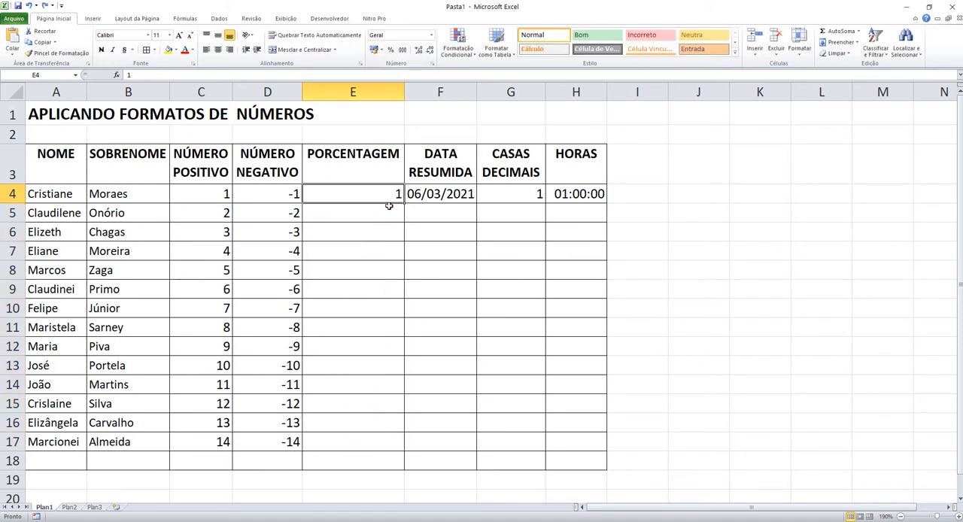
Step: Delete the value in E4 and format the empty range E4:E17 as percentage
left_click(389, 196)
key("Delete")
left_click_drag(344, 190, 340, 441)
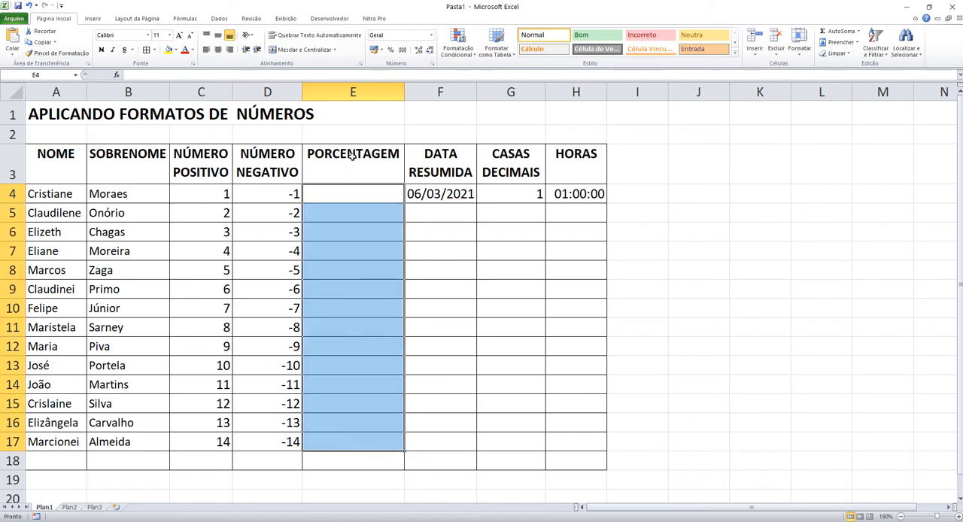
left_click(391, 50)
Step: Enter 1% in cell E4 and reselect the cell
left_click(365, 200)
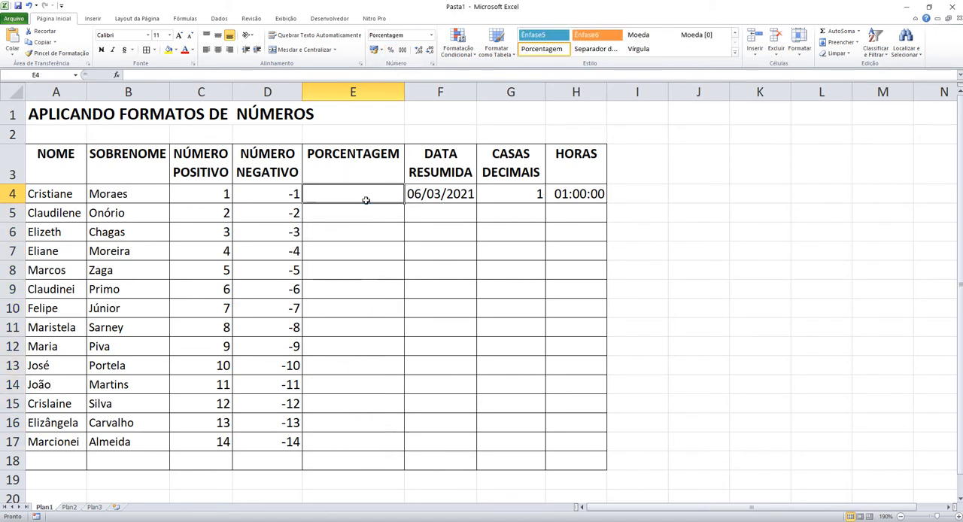
type("1")
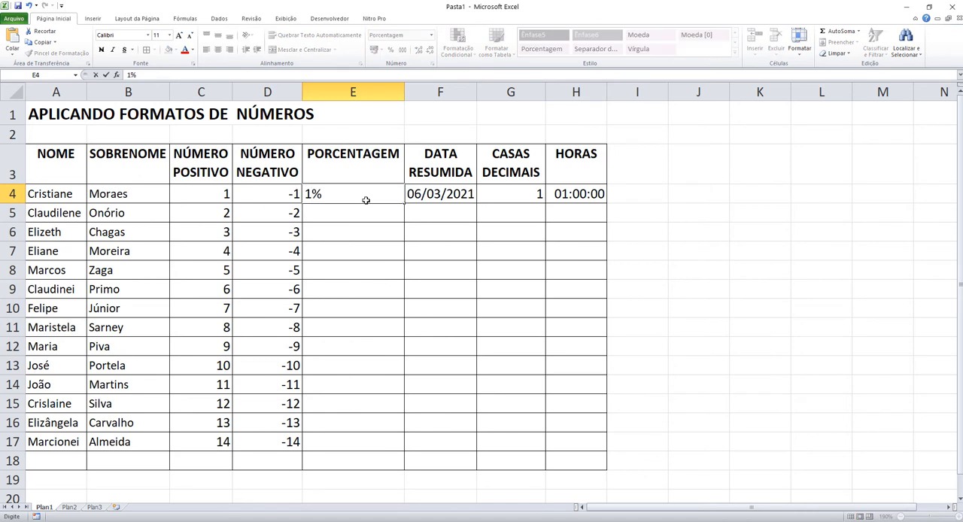
key("Return")
left_click(365, 198)
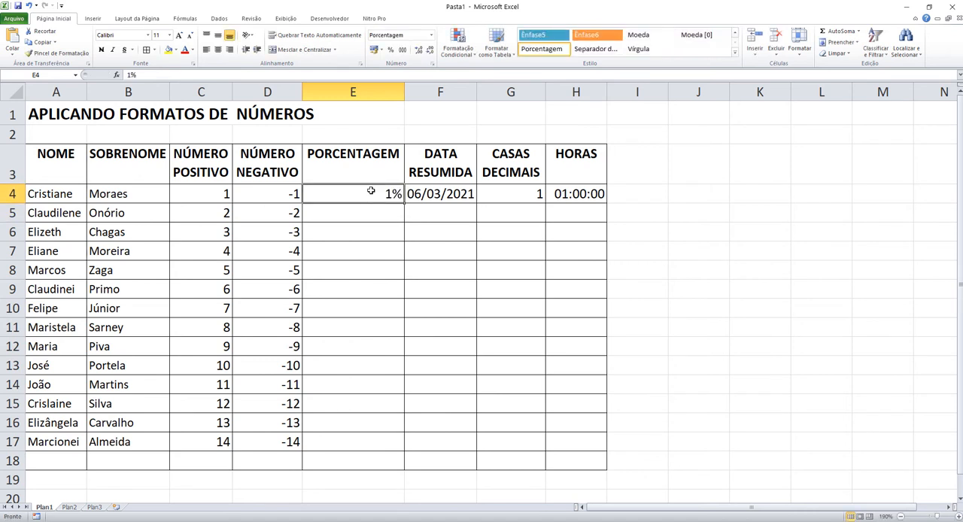
Step: Try filling the percentage series from E4 down to E17, and clear E5:E17
left_click_drag(402, 203, 405, 452)
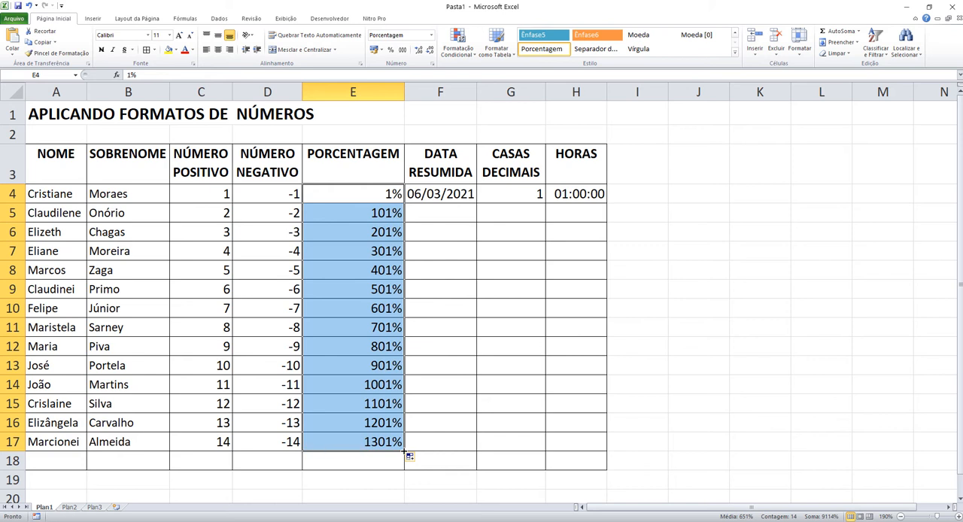
left_click(390, 319)
left_click_drag(377, 218, 366, 441)
key("Delete")
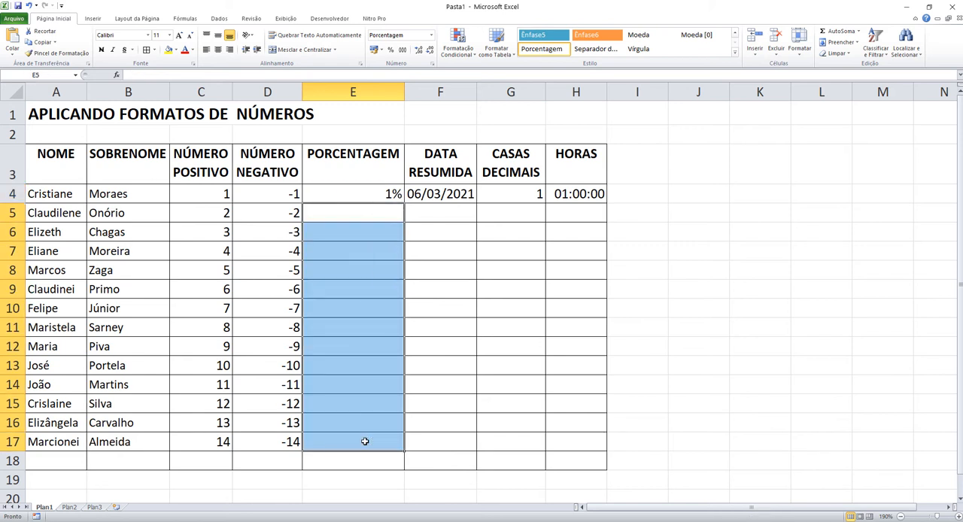
Step: Enter the formula =E4+1% in cell E5
key("Up")
key("Down")
type("=")
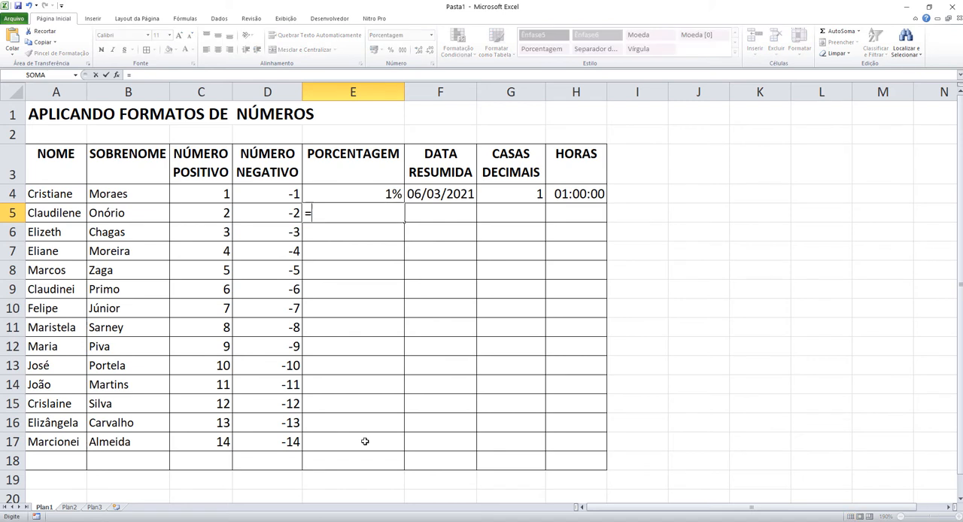
key("Up")
type("+1%")
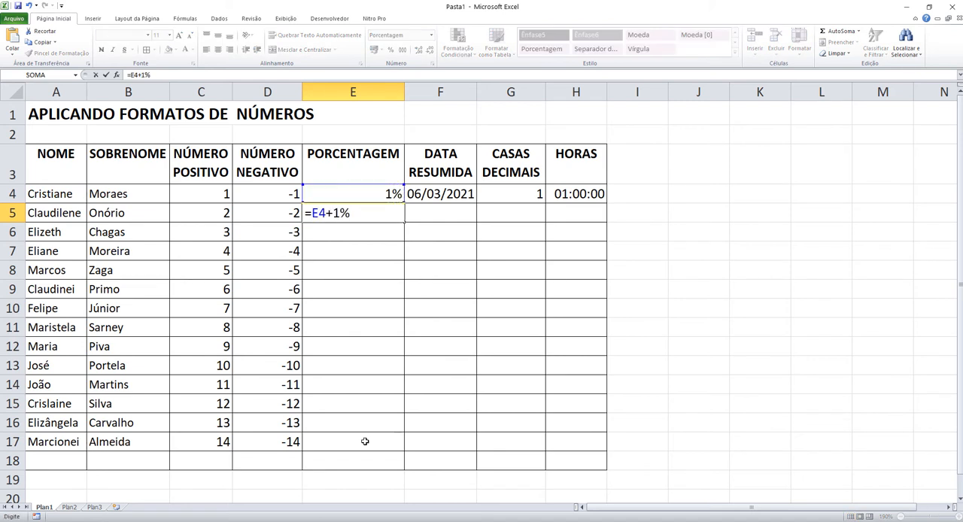
key("Return")
Step: Fill the percentage formula from E5 down to E17 and select the filled range
left_click(399, 214)
left_click_drag(404, 222, 370, 455)
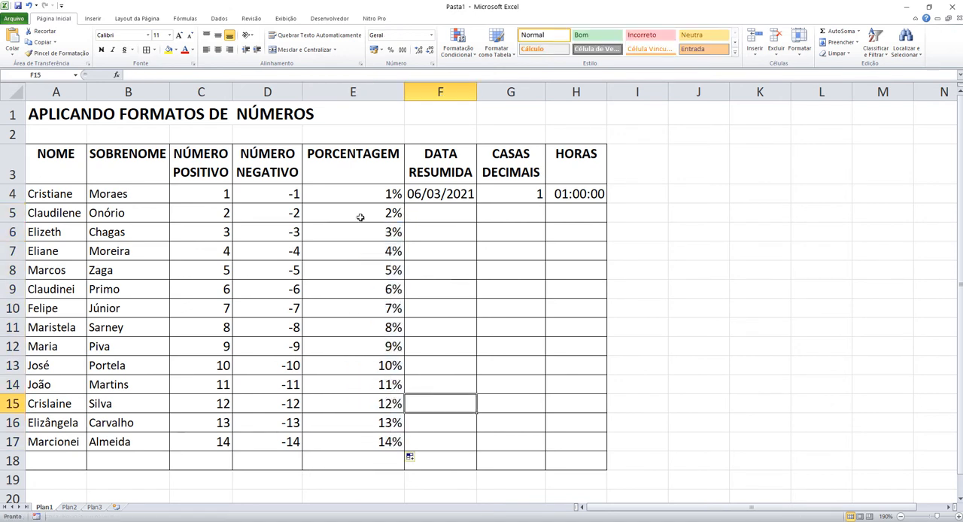
left_click_drag(361, 216, 363, 441)
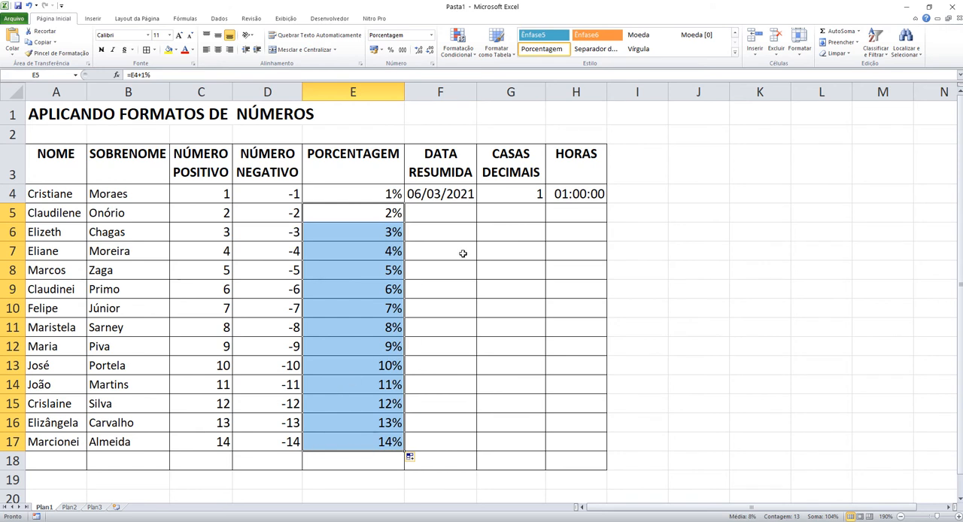
Step: Enter the abbreviated date 6/3 in cells F5 and F6
left_click(437, 194)
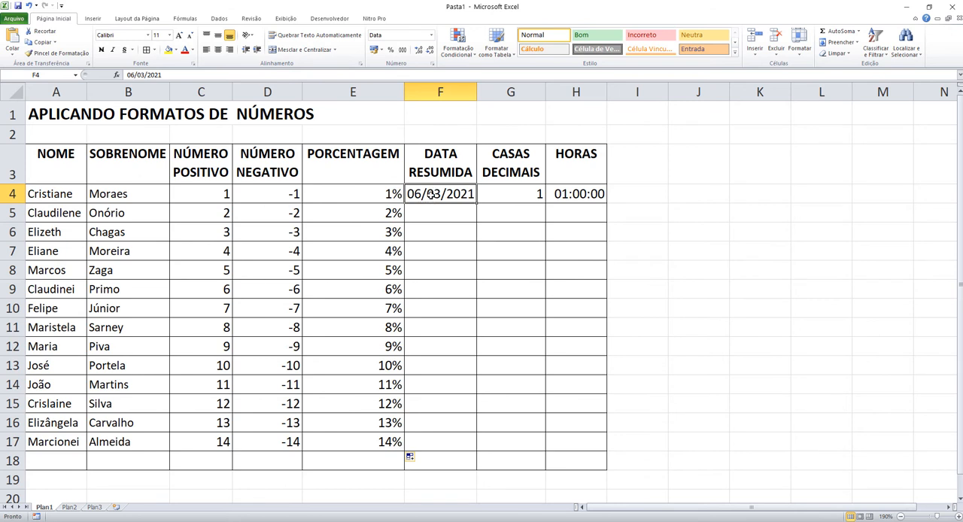
left_click(435, 214)
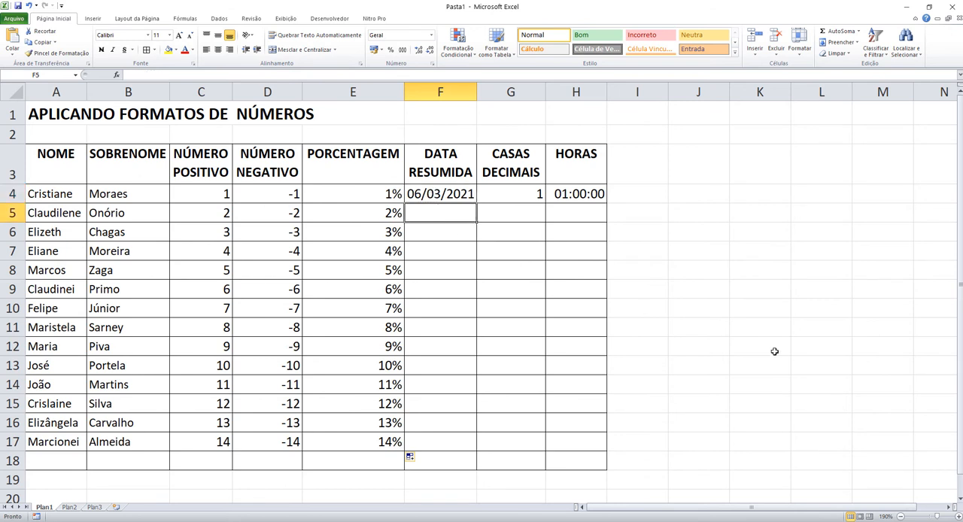
type("6/3")
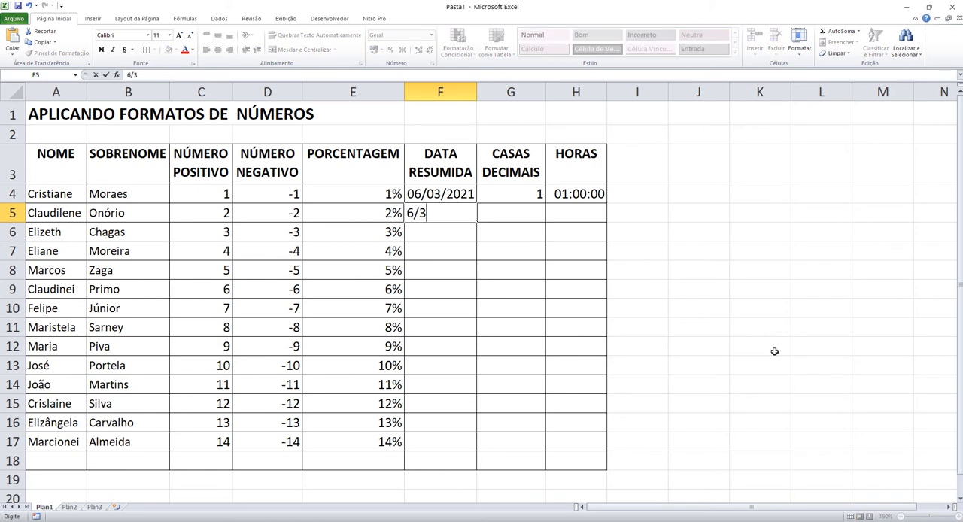
key("Return")
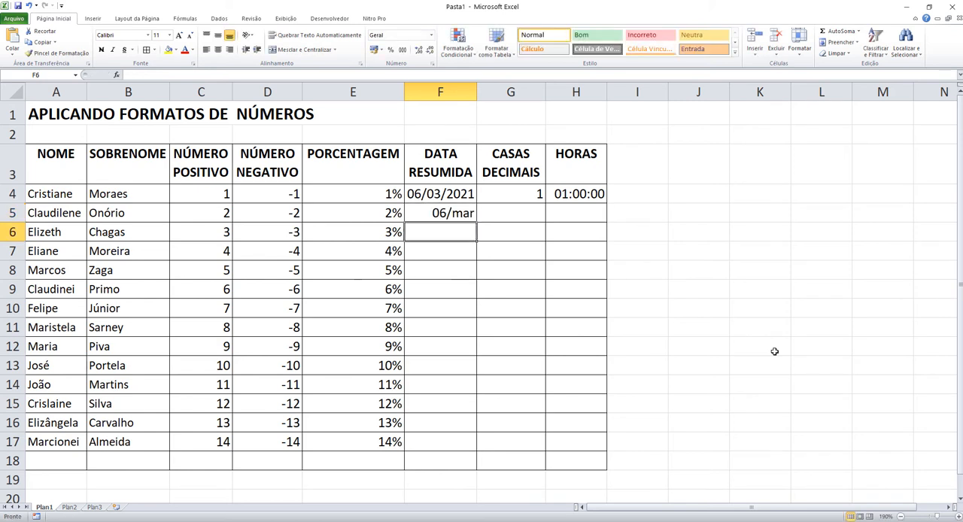
key("Up")
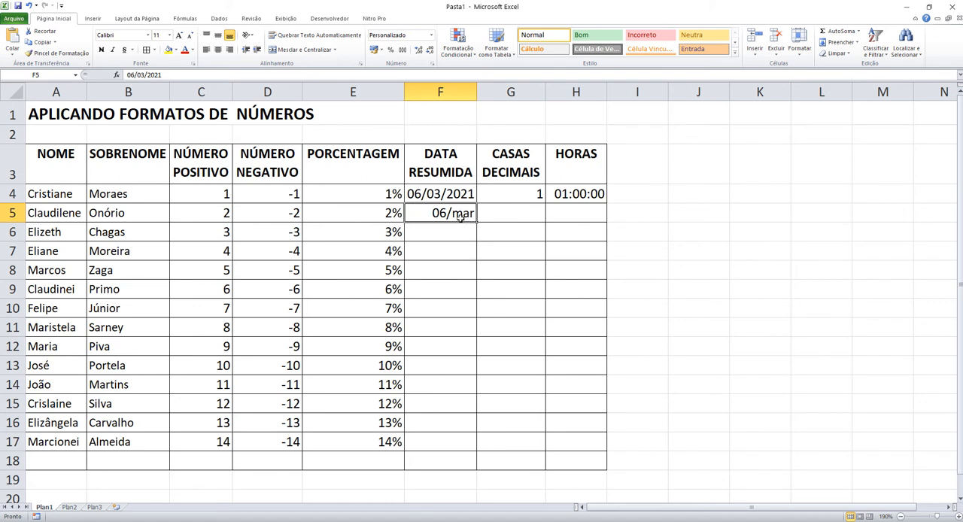
key("Return")
type("6/3")
key("Return")
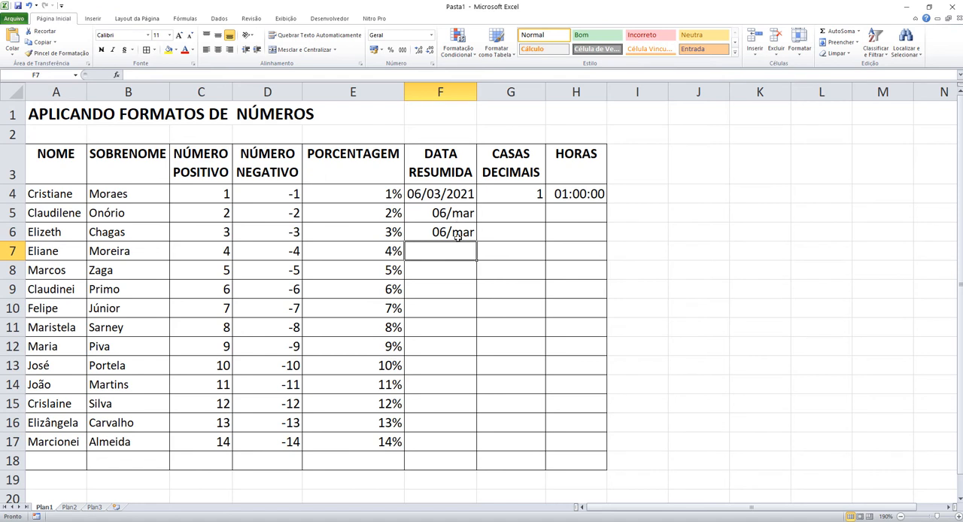
Step: Apply the short date format (Data Abreviada) to the range F4:F17
left_click_drag(461, 194, 446, 438)
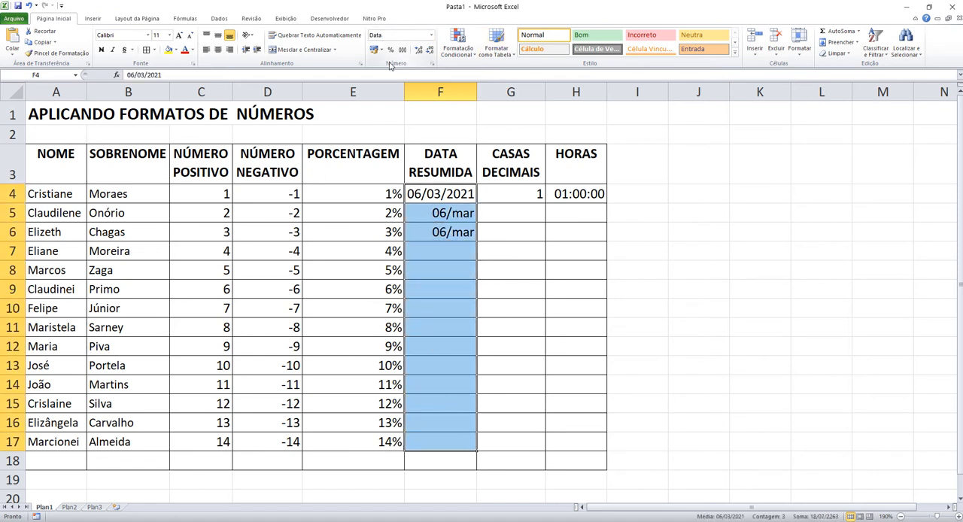
left_click(431, 36)
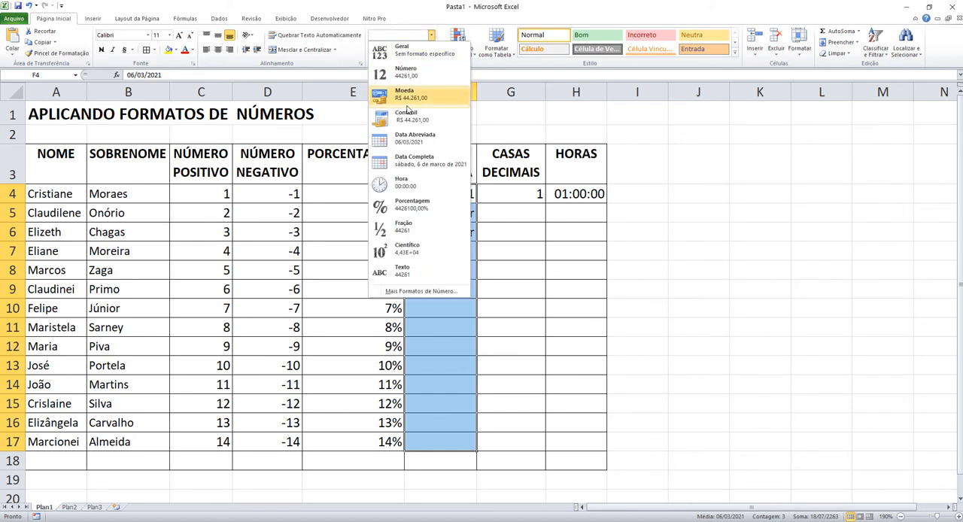
left_click(420, 141)
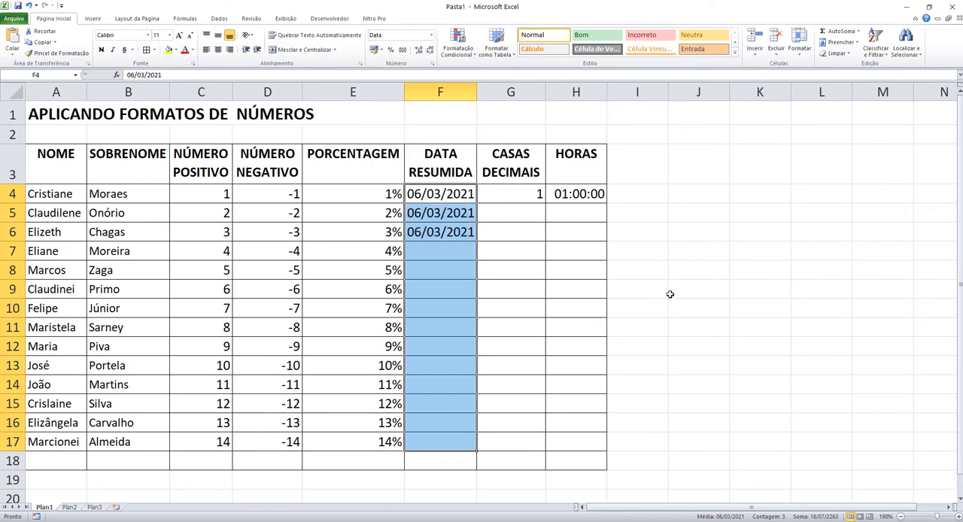
key("Up")
key("Down")
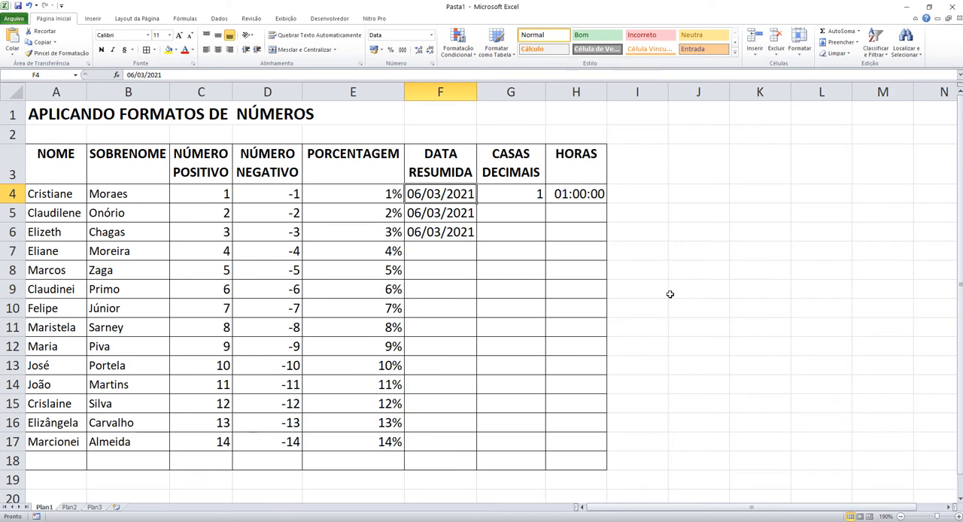
Step: Clear the test dates in F5:F6 and fill the date series from F4 down to F17
left_click_drag(461, 214, 462, 230)
key("Delete")
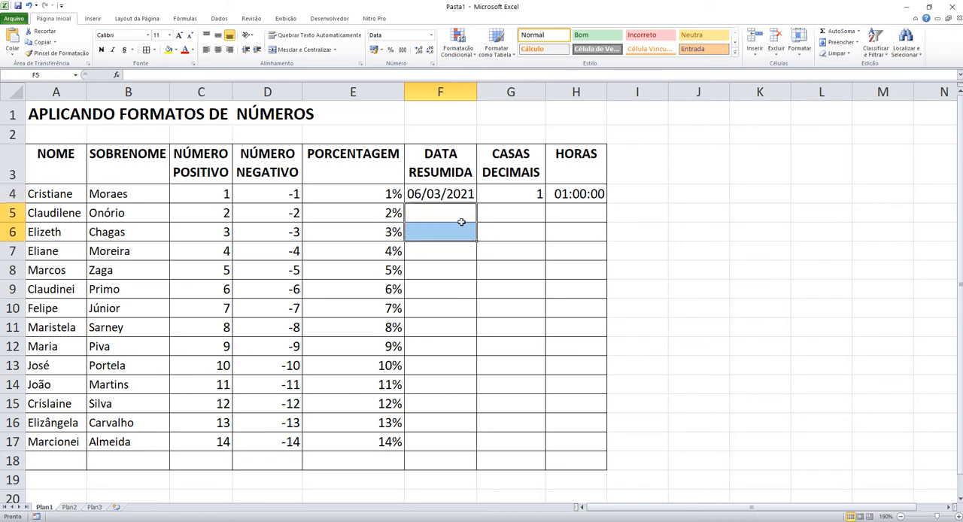
left_click(449, 196)
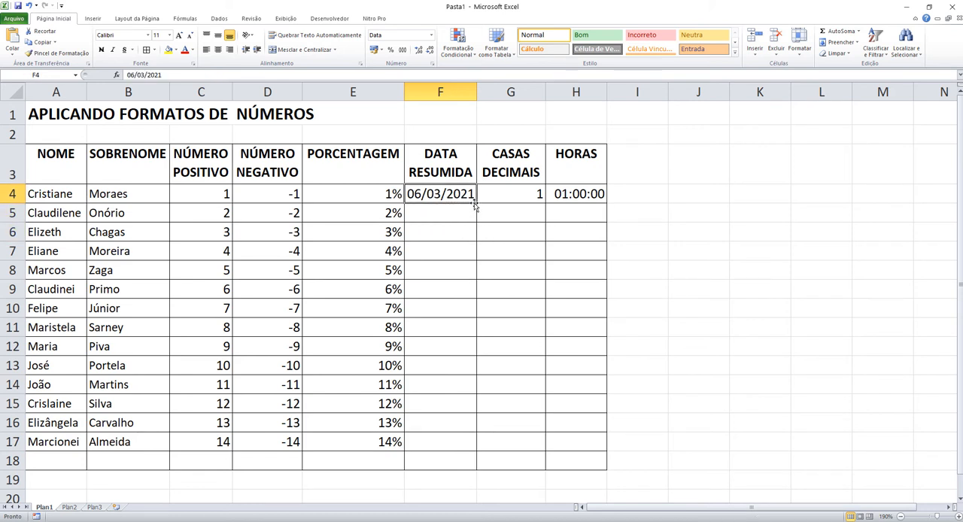
left_click_drag(475, 201, 471, 453)
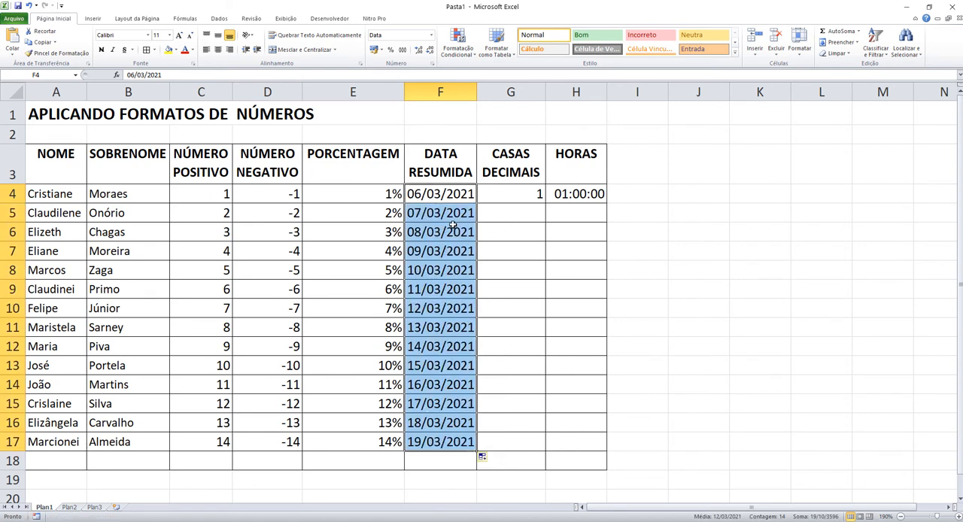
Step: Examine the filled dates one by one from F5 to F12
left_click(444, 214)
left_click(450, 233)
left_click(453, 251)
left_click(455, 269)
left_click(448, 291)
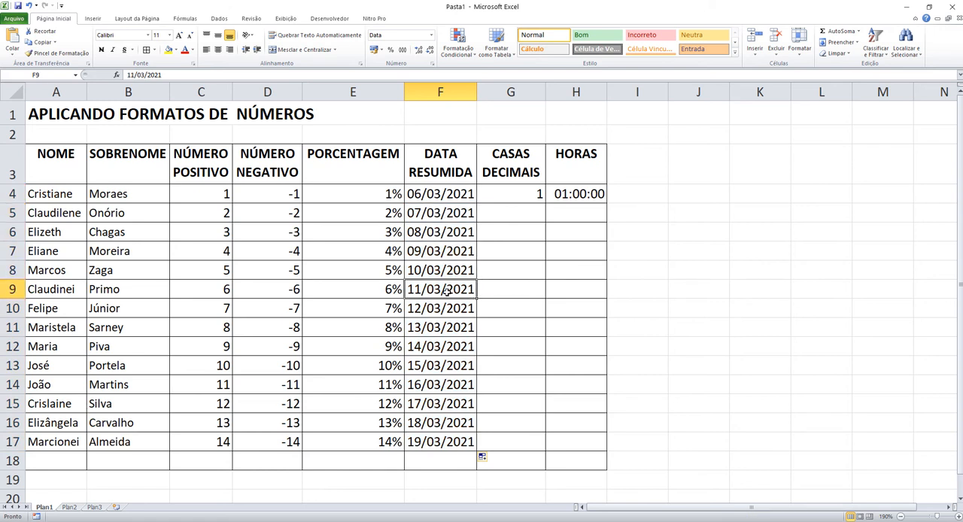
left_click(443, 313)
left_click(447, 333)
left_click(446, 347)
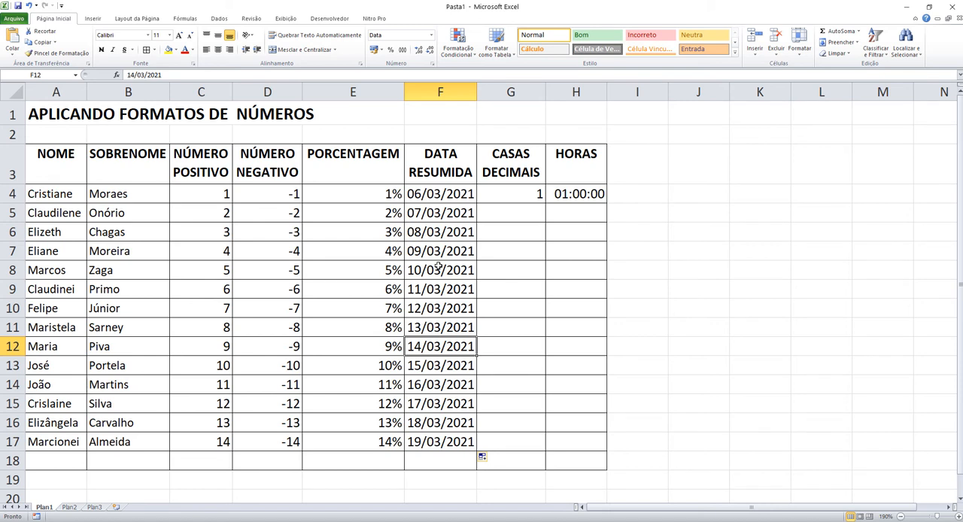
Step: Clear the filled dates in F5:F17 and reselect F4
left_click_drag(459, 220, 449, 437)
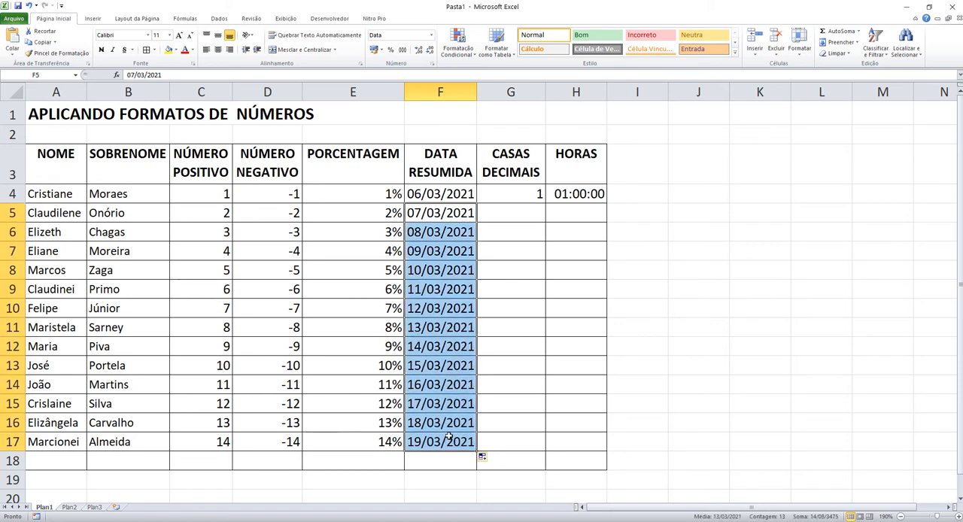
key("Delete")
left_click(455, 200)
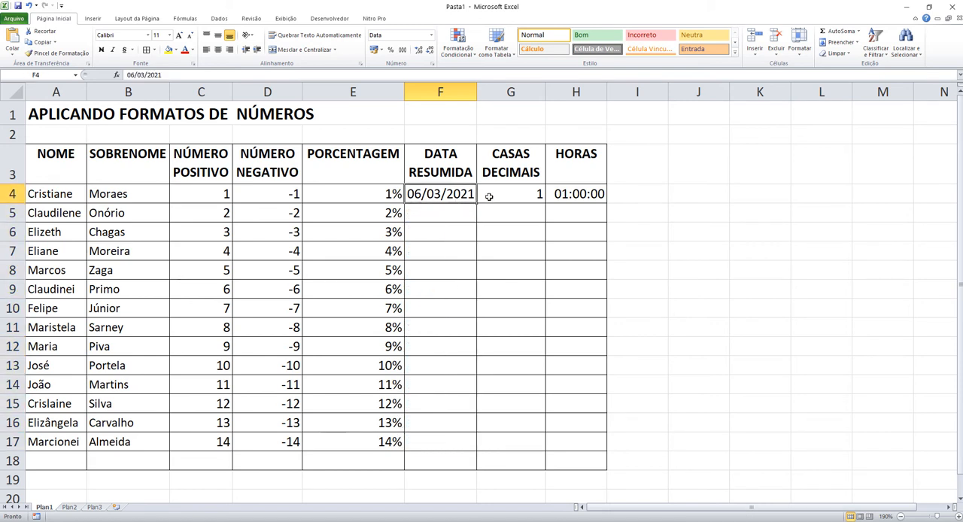
Step: Try filling the dates from F4 down to F17 again, and undo the fill
left_click_drag(475, 203, 468, 449)
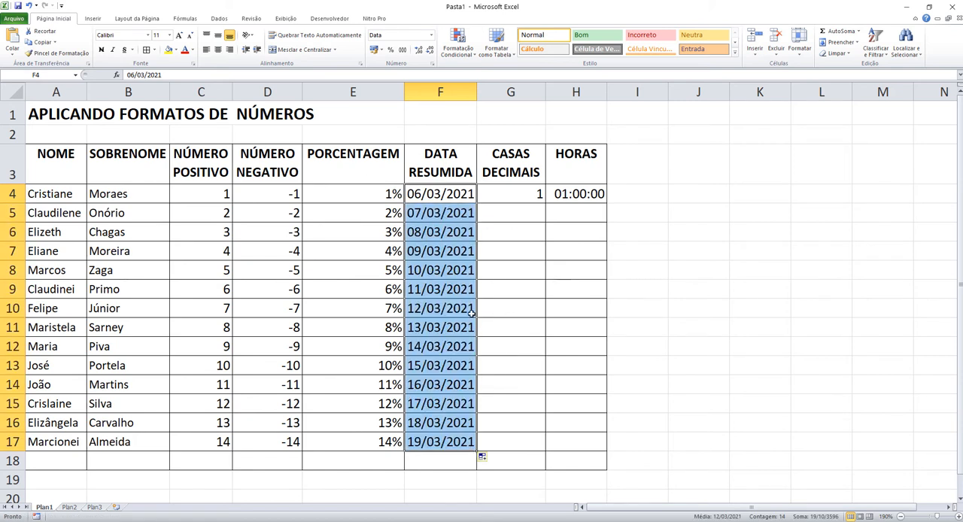
key("ctrl+backslash")
key("Return")
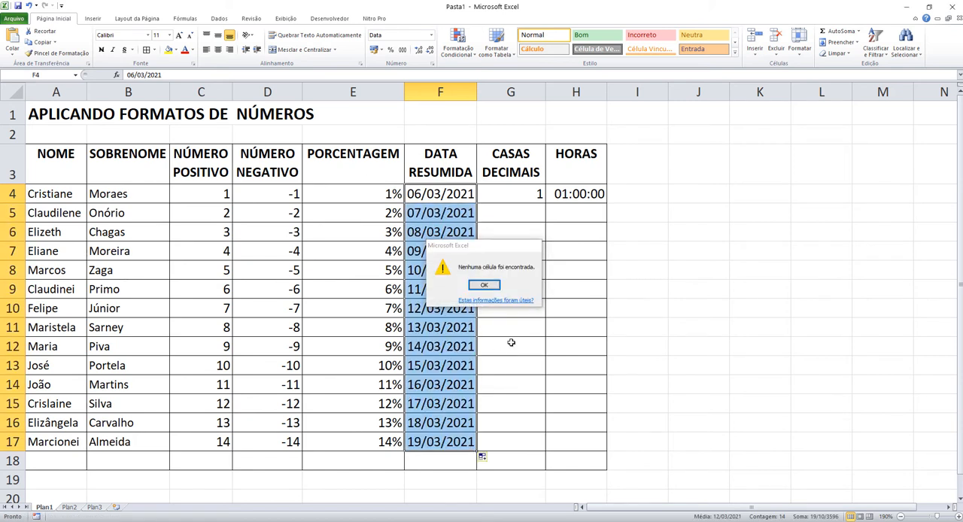
key("ctrl+z")
left_click(497, 235)
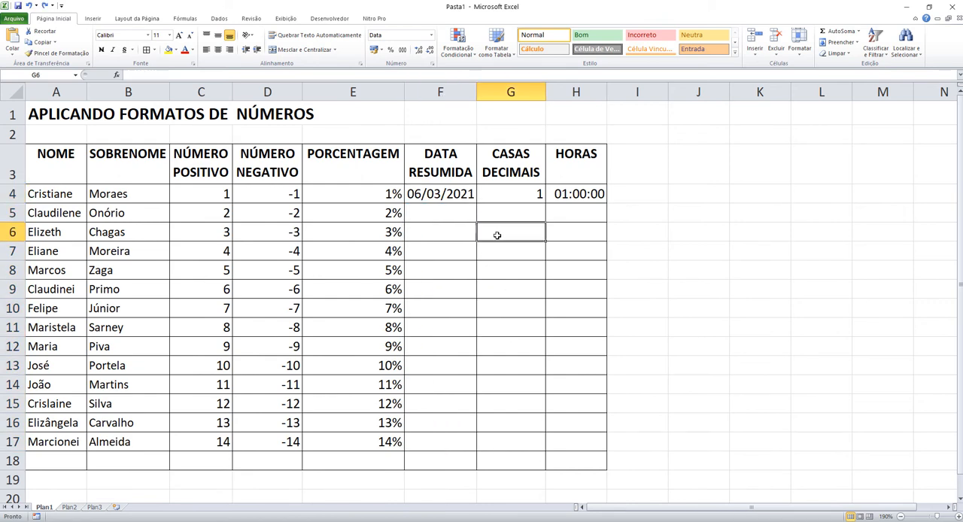
Step: Try copying the same date 06/03/2021 from F4 down to F17, and clear F5:F17
left_click(429, 192)
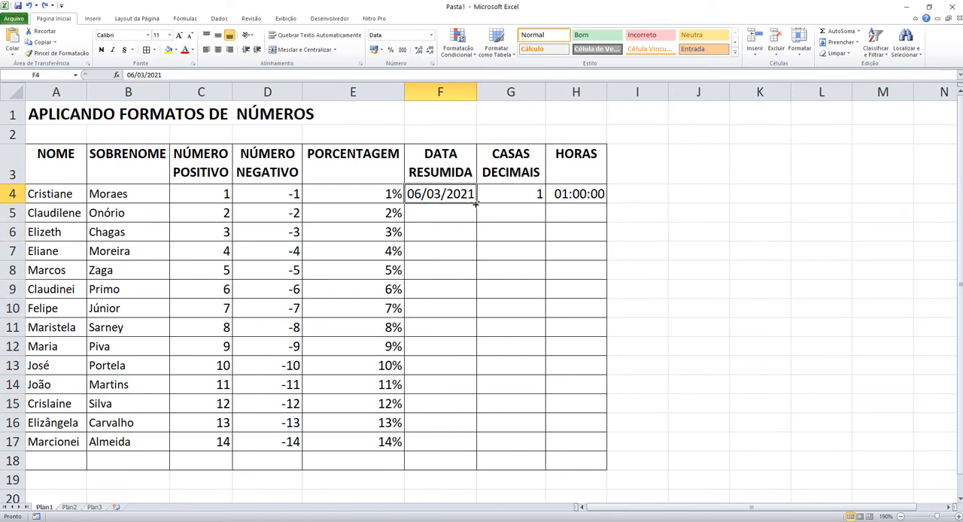
left_click_drag(475, 203, 473, 445)
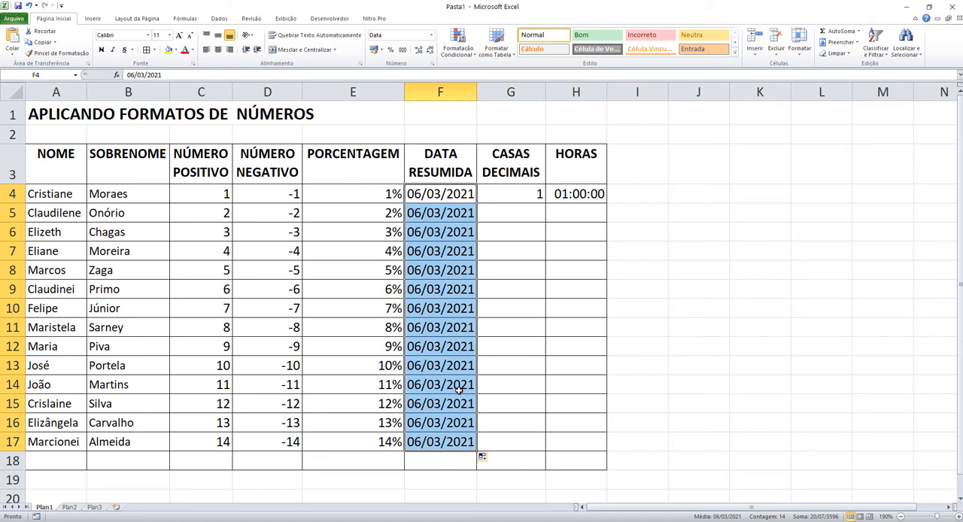
left_click(523, 328)
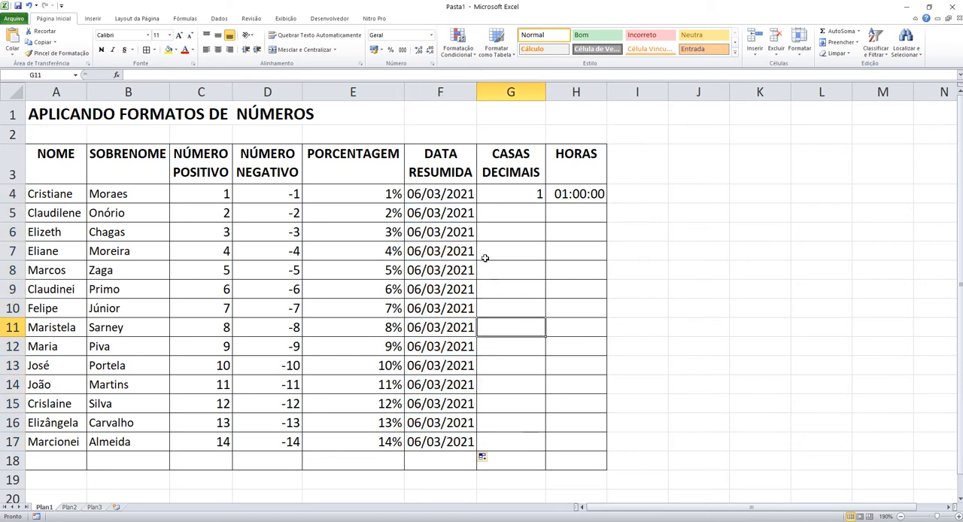
left_click_drag(442, 220, 426, 436)
key("Delete")
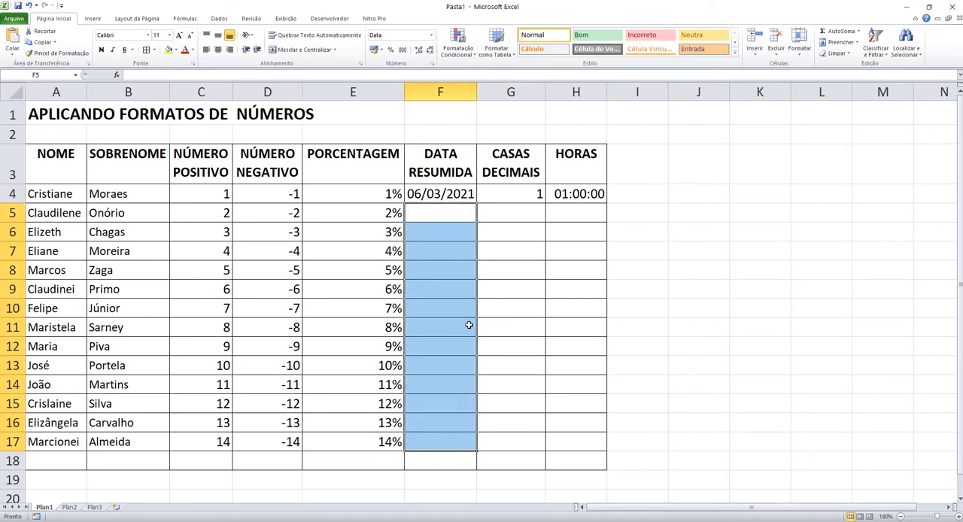
Step: Fill F5:F17 with consecutive daily dates continuing from F4
left_click(442, 193)
left_click_drag(476, 203, 448, 445)
left_click(536, 234)
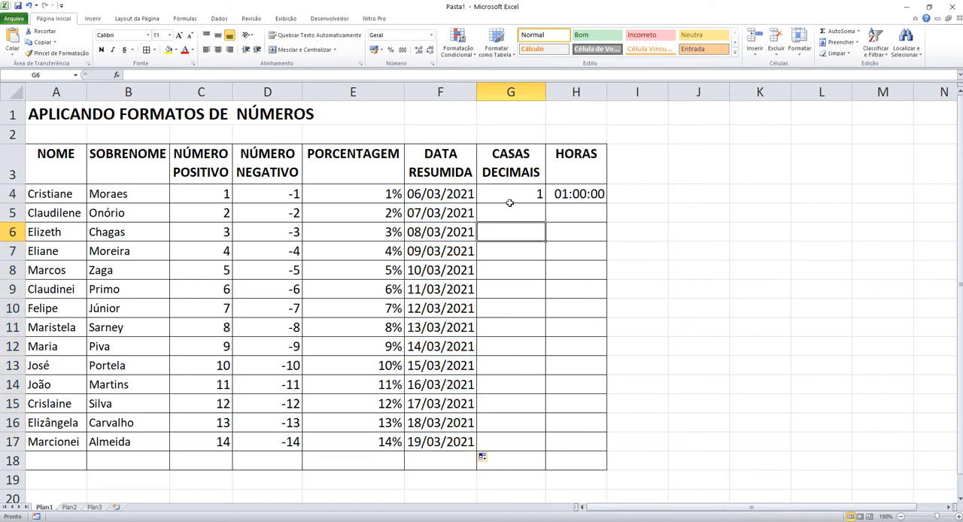
Step: Format the range G4:G17 with the comma style and four decimal places
left_click(512, 191)
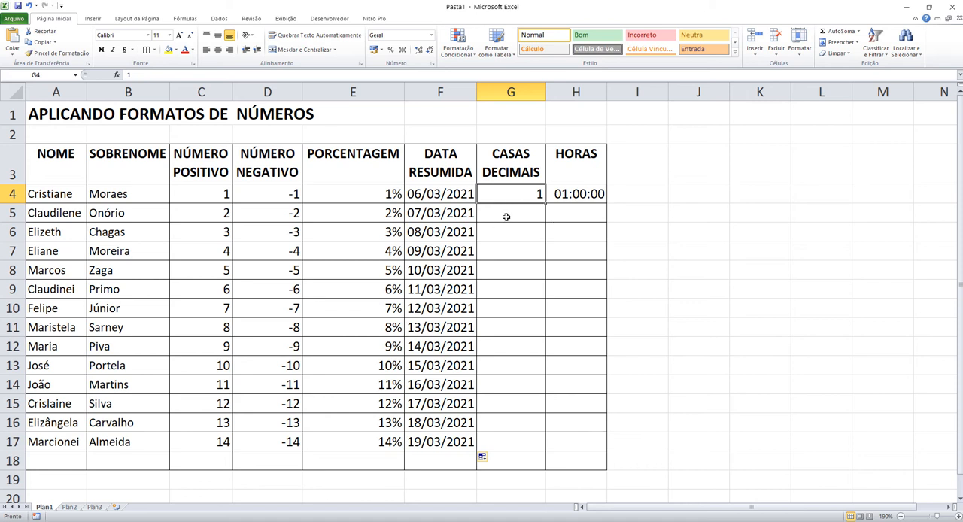
left_click(505, 215)
left_click_drag(528, 194, 522, 440)
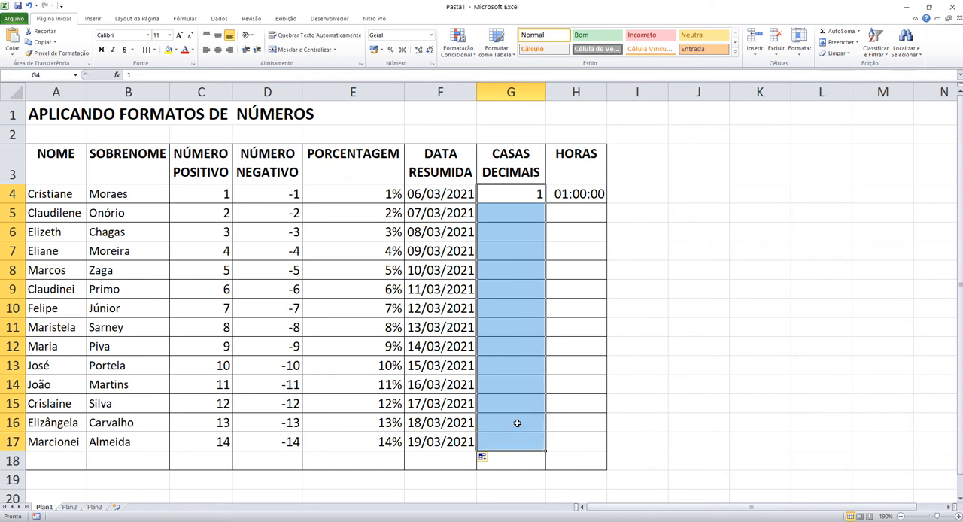
left_click(404, 54)
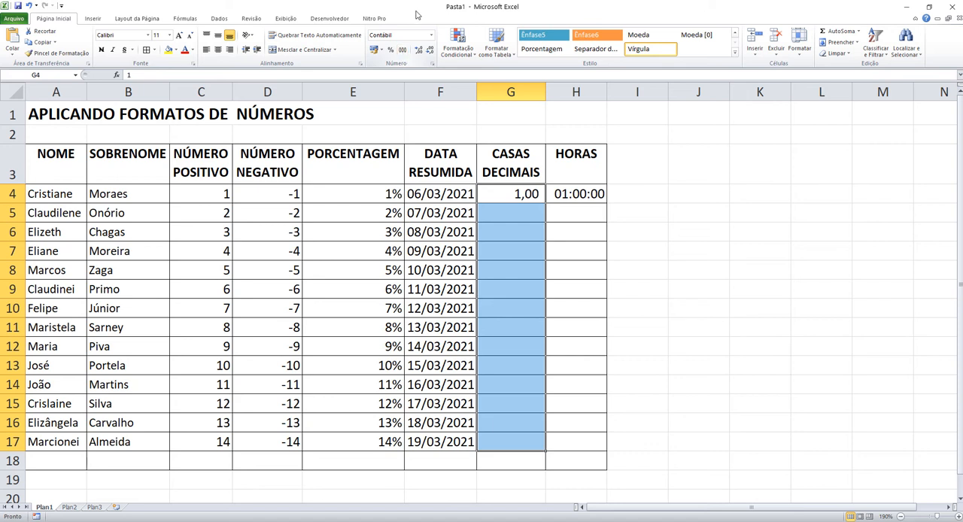
left_click(420, 49)
left_click(420, 50)
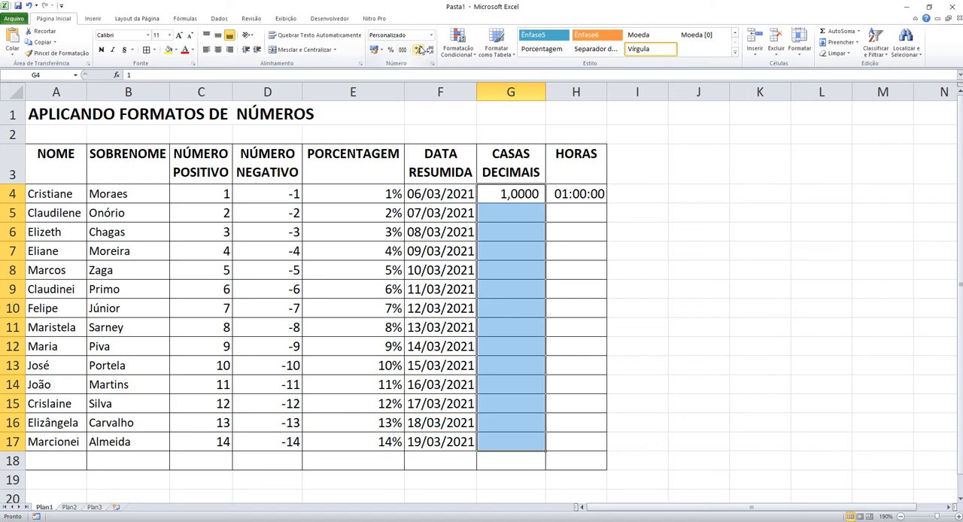
Step: Enter the numbers 2, 3, 4, 5 and 6 down the decimal places column in G5:G9
left_click(517, 219)
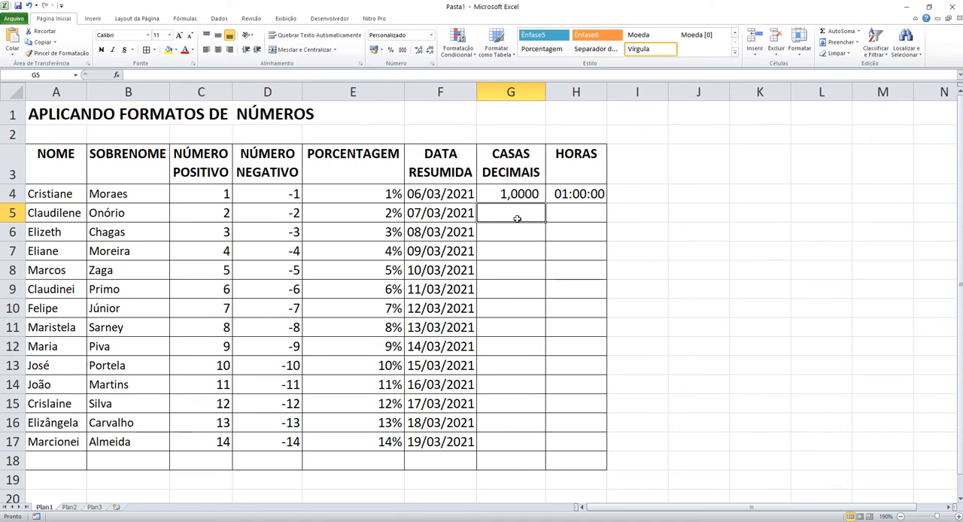
type("2")
key("Return")
type("3")
key("Return")
type("4")
key("Return")
type("5")
key("Return")
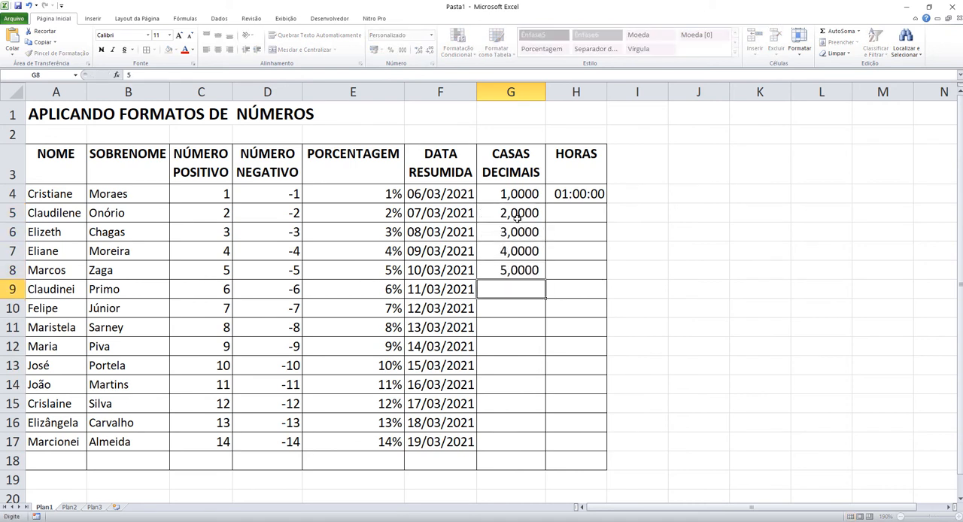
type("6")
key("Return")
Step: Fill the decimal places column from G4 down to G17 with consecutive numbers increasing by 1
key("Up")
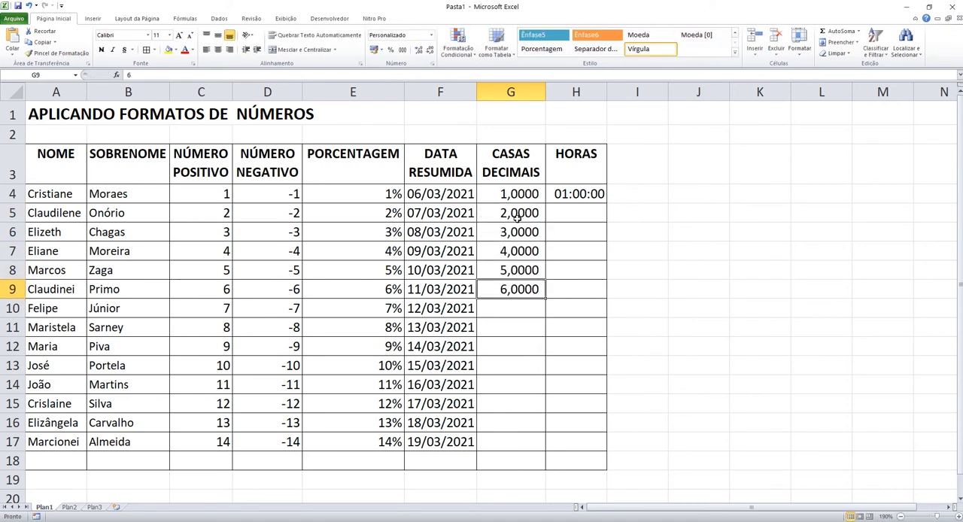
left_click(501, 195)
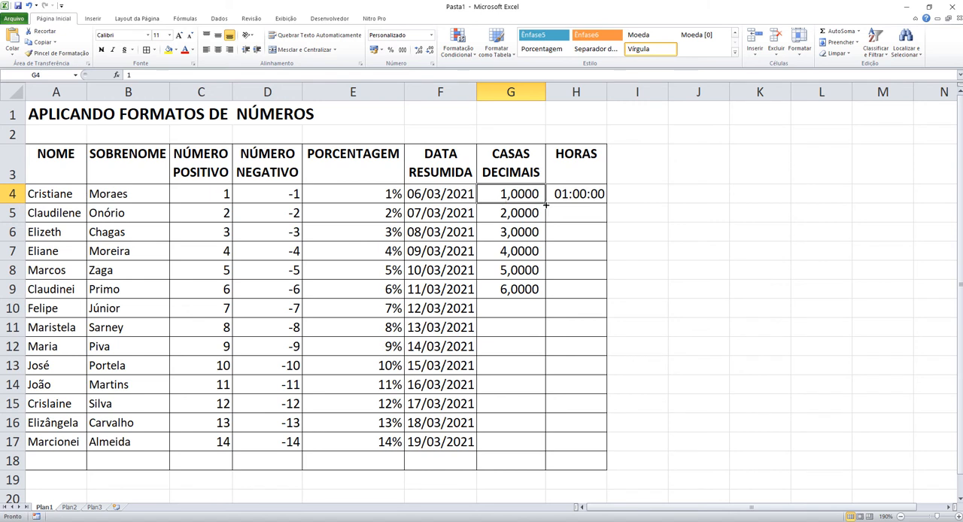
left_click_drag(545, 203, 548, 448)
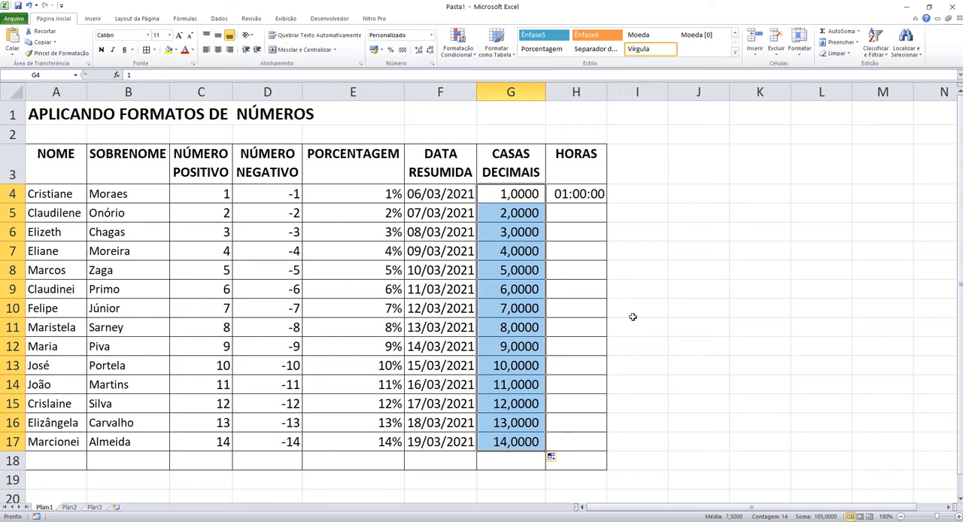
Step: Enter the time 01:00 in cell H5 of the HORAS column
left_click(596, 211)
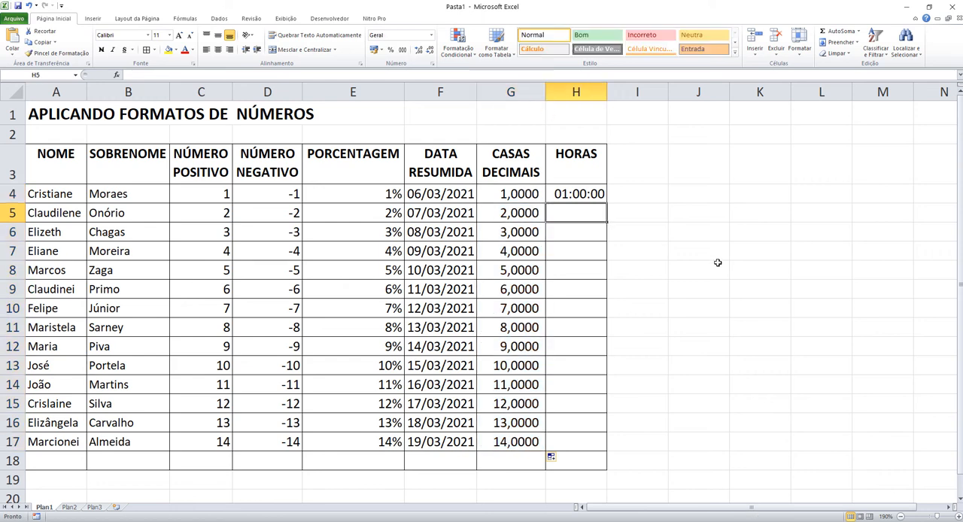
type("01:00")
key("Return")
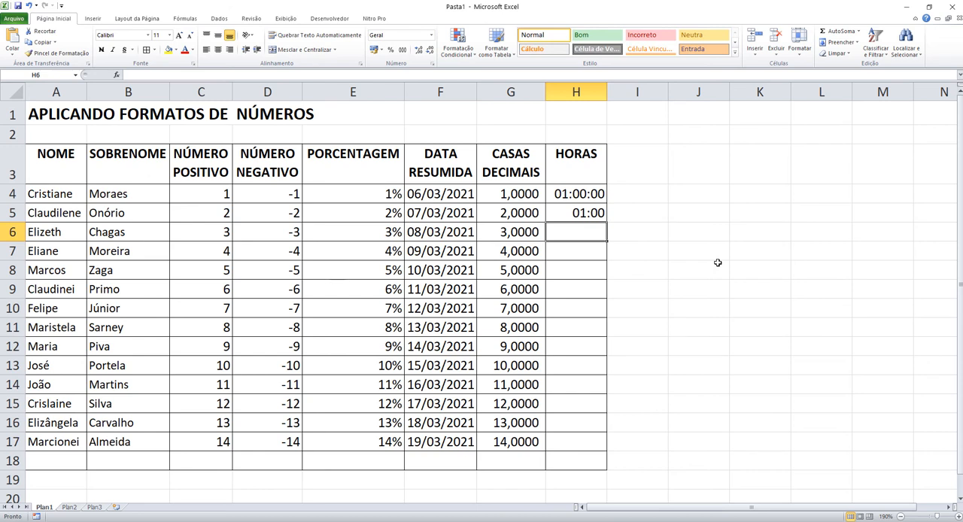
left_click(591, 213)
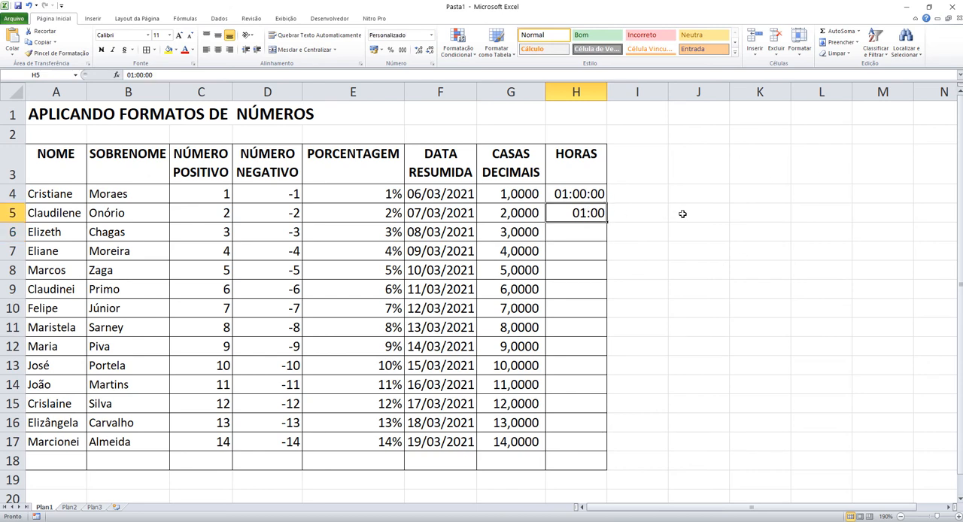
type("01:00")
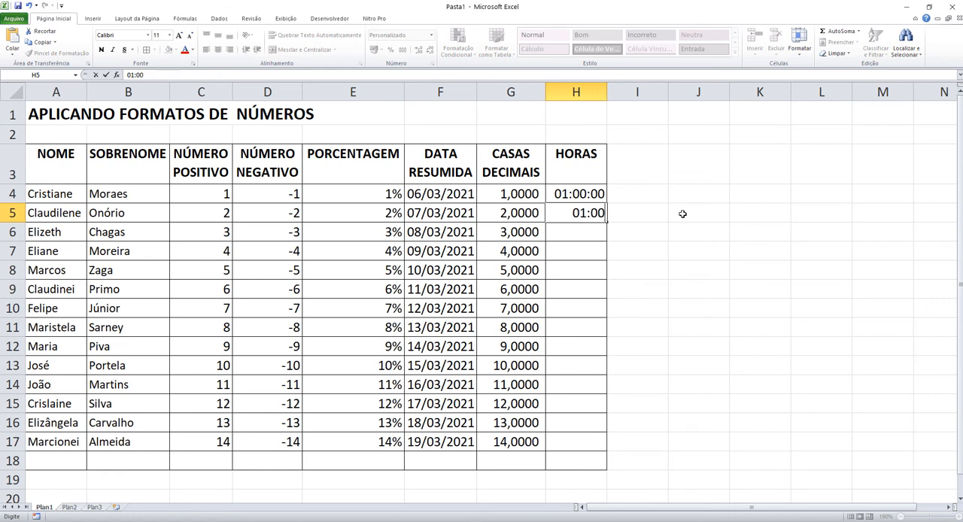
key("Return")
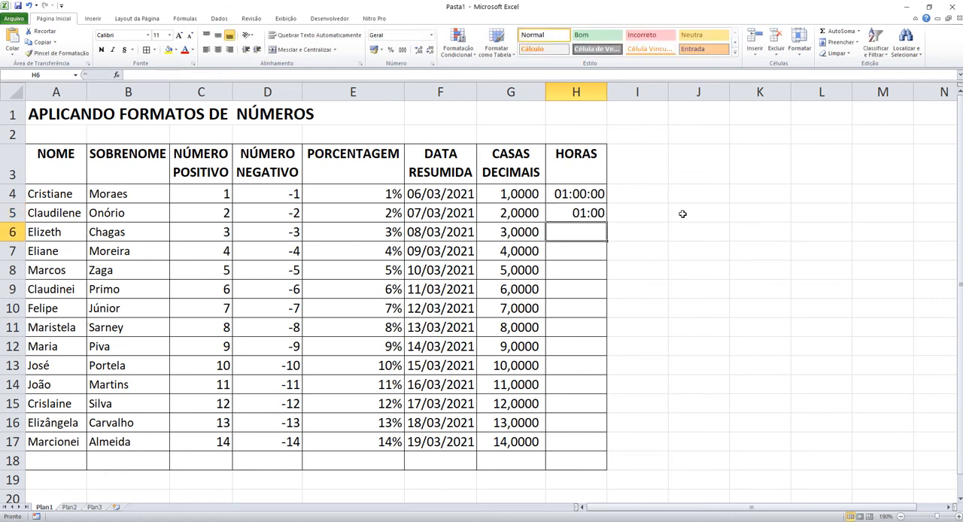
Step: Format the range H4:H17 with the time number format (Hora)
left_click(599, 212)
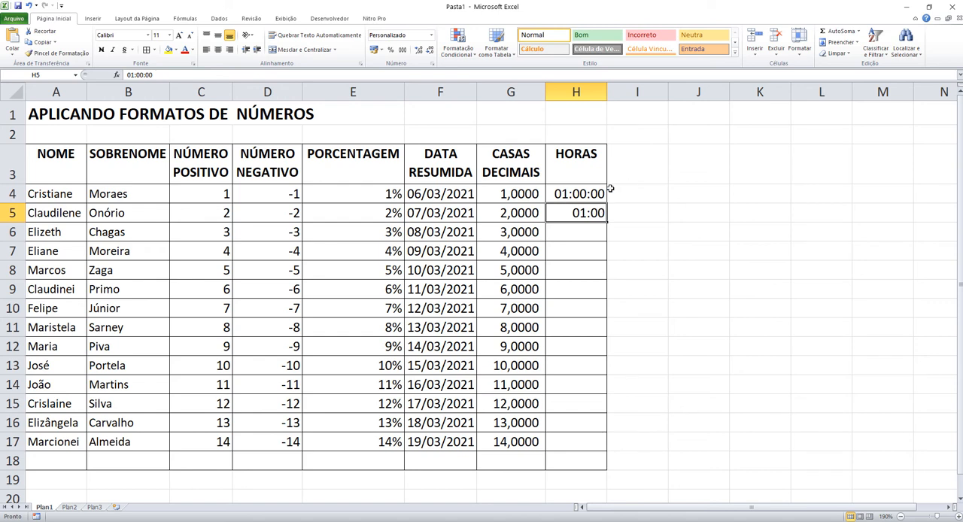
left_click_drag(599, 213, 594, 441)
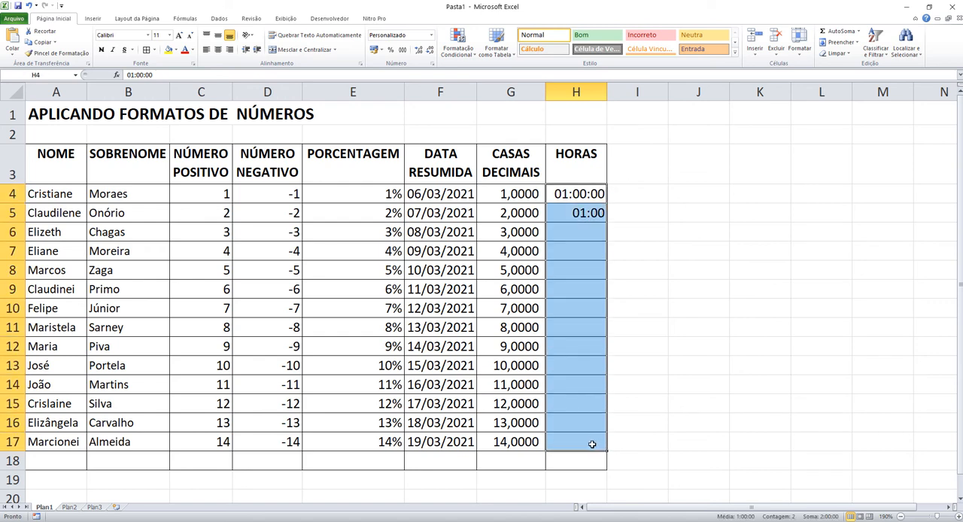
left_click(432, 35)
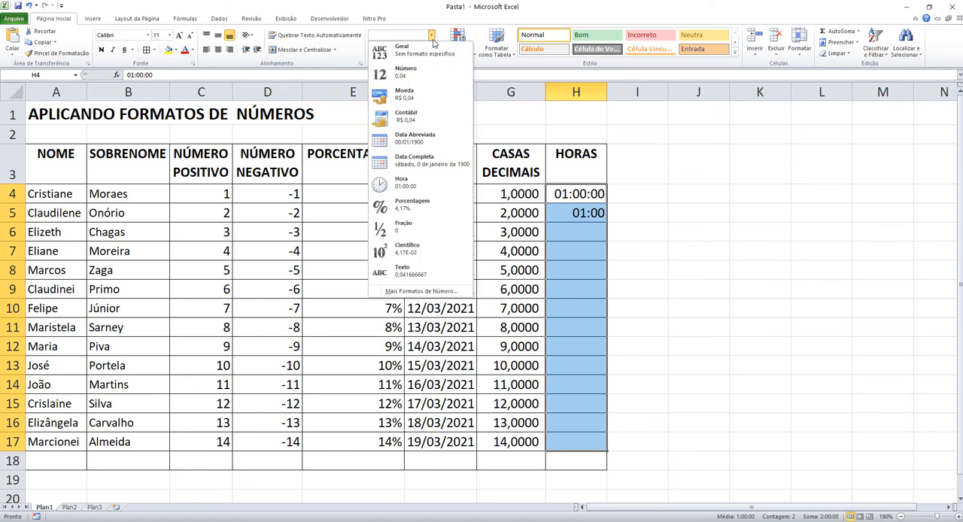
left_click(410, 184)
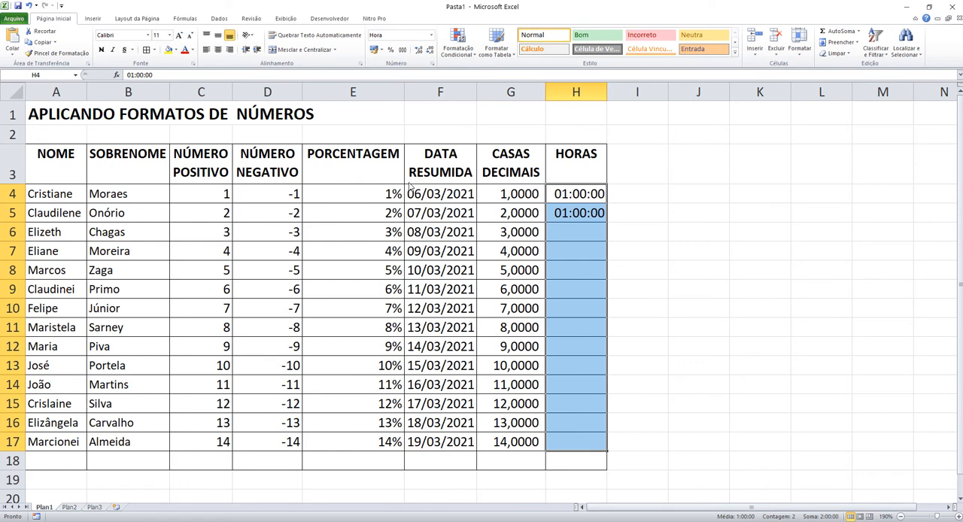
left_click(715, 246)
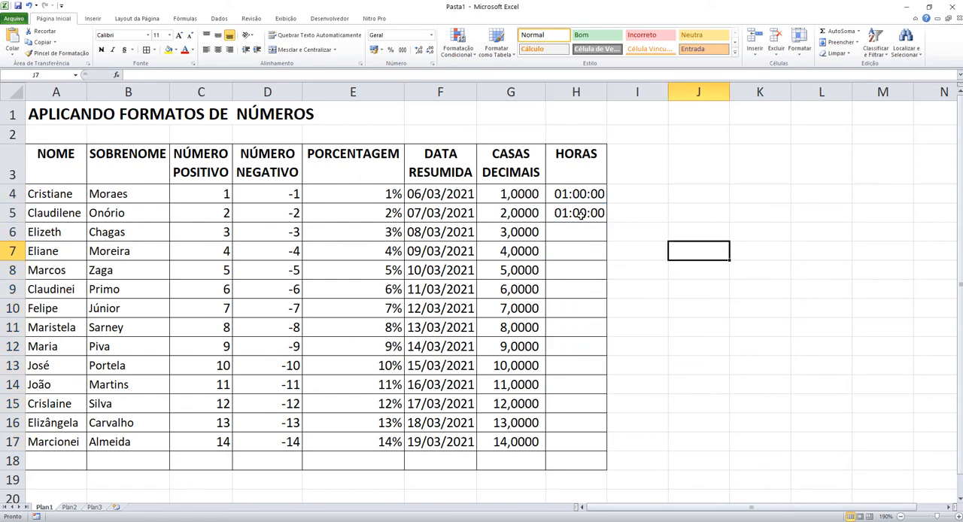
Step: Fill the HORAS column from H4 down to H17 with times increasing by one hour, from 01:00:00 to 14:00:00
left_click(579, 200)
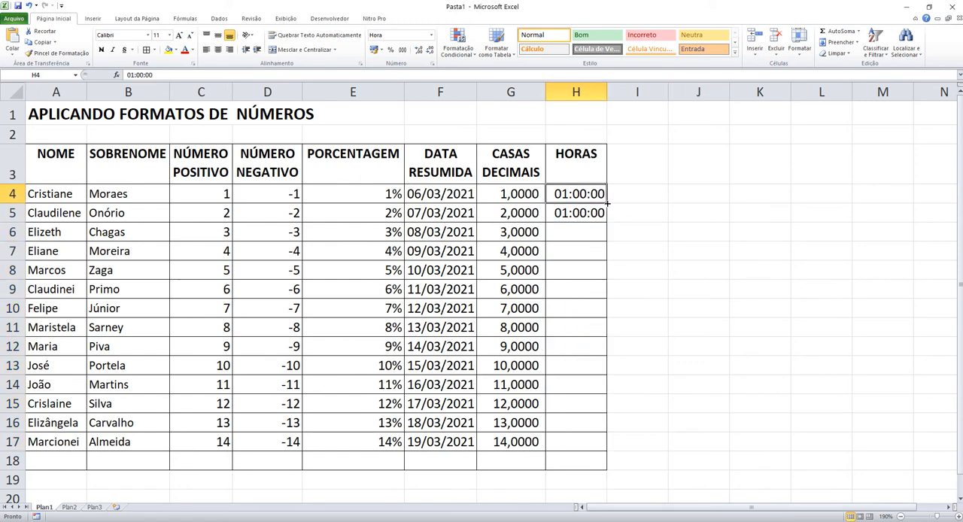
left_click_drag(606, 203, 606, 446)
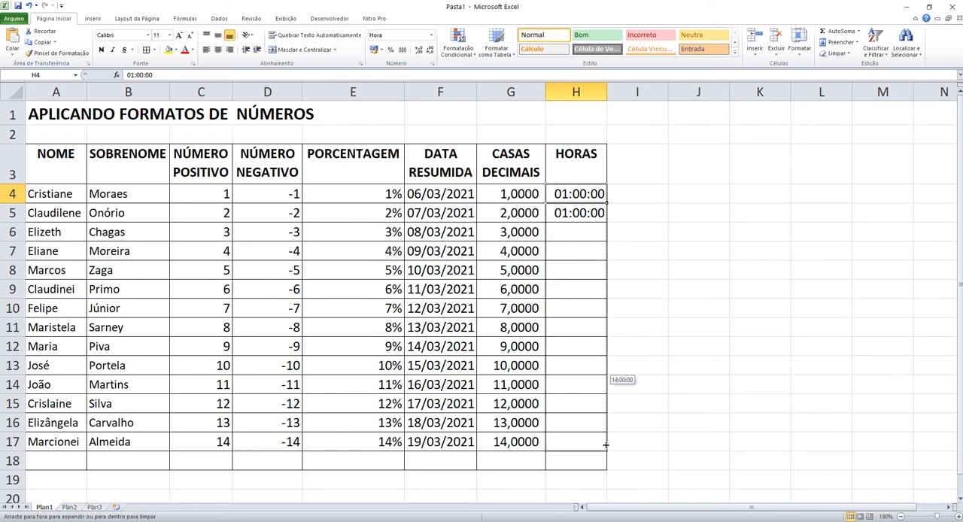
left_click_drag(605, 445, 606, 445)
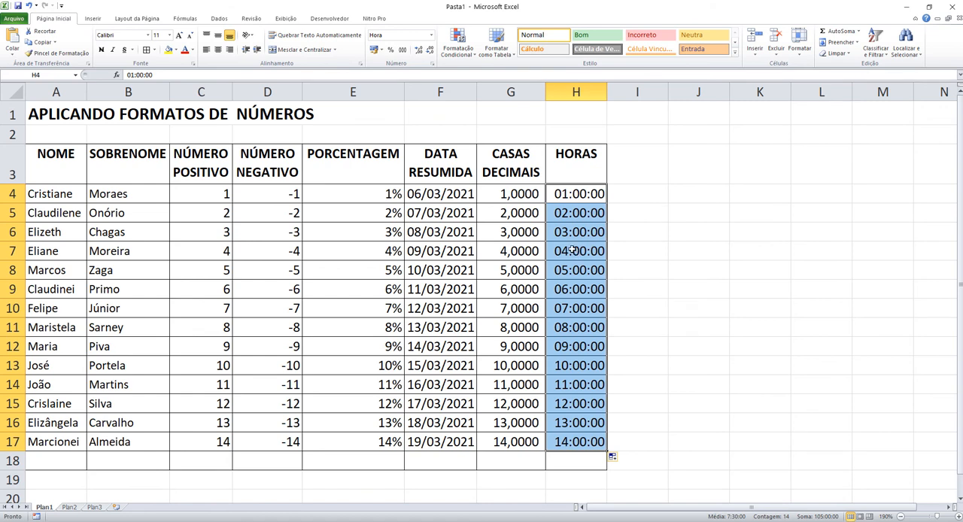
Step: Copy the same time 01:00:00 from H4 down to H17
left_click(571, 194)
left_click_drag(607, 203, 611, 447)
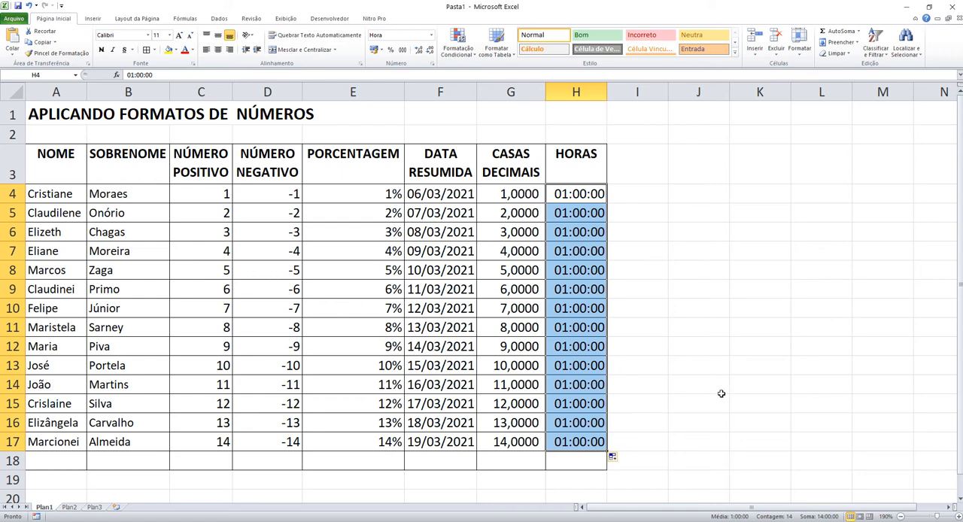
left_click(654, 255)
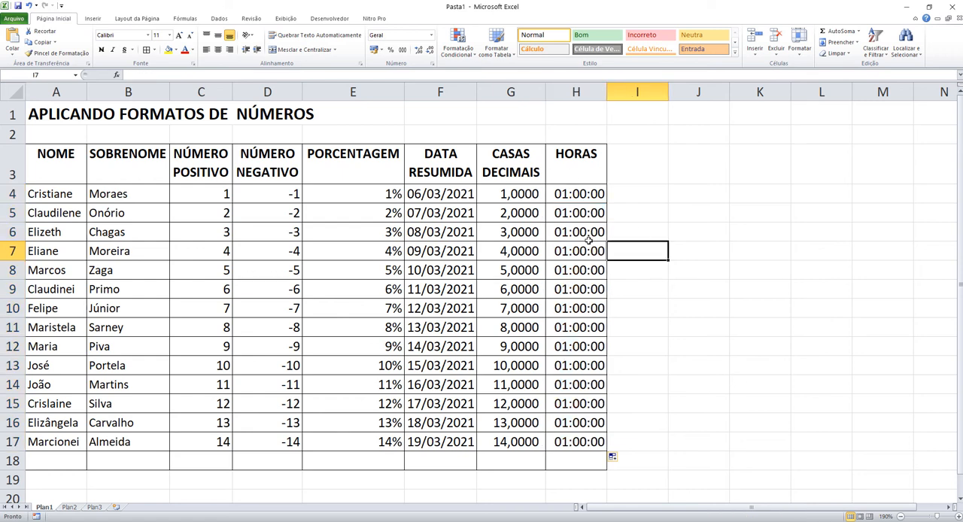
left_click_drag(594, 194, 206, 449)
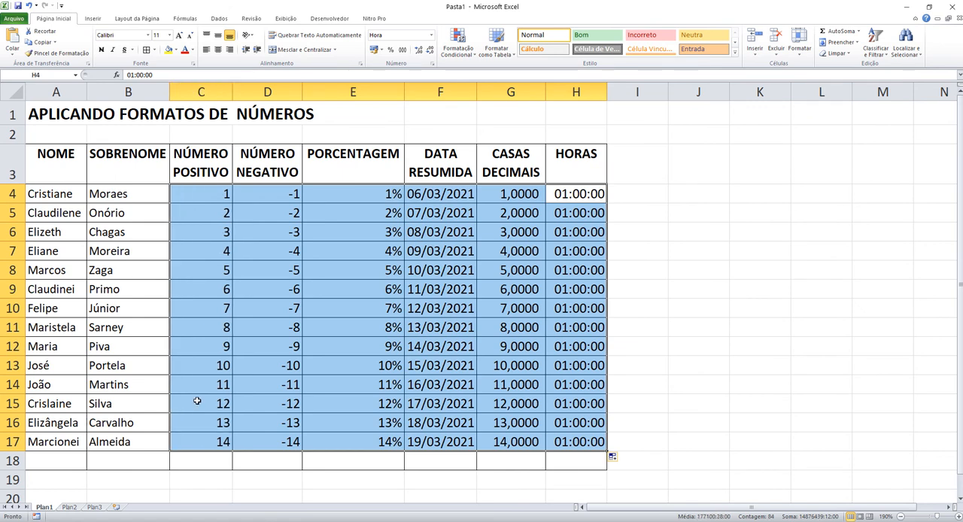
left_click(672, 239)
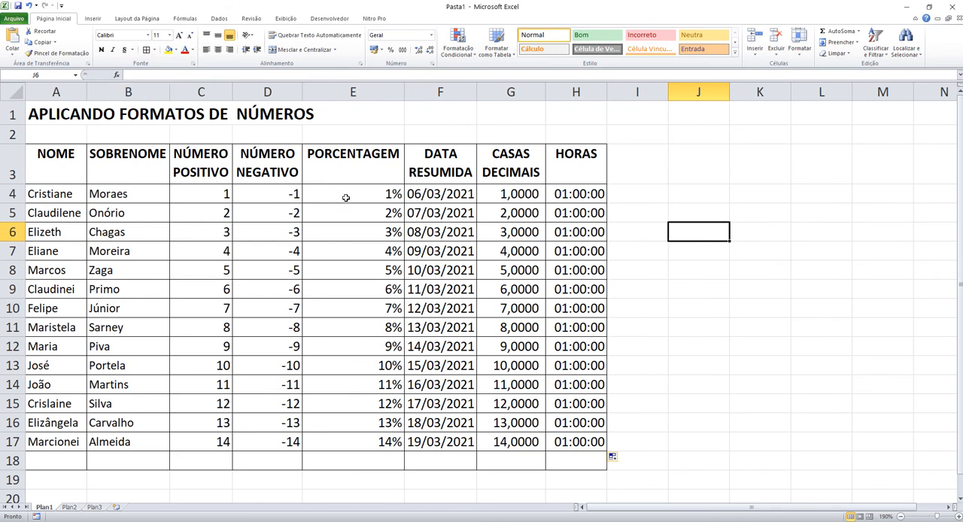
Step: Examine the date format types offered for cell F4 in the Format Cells dialog, and cancel it
left_click(432, 195)
right_click(434, 193)
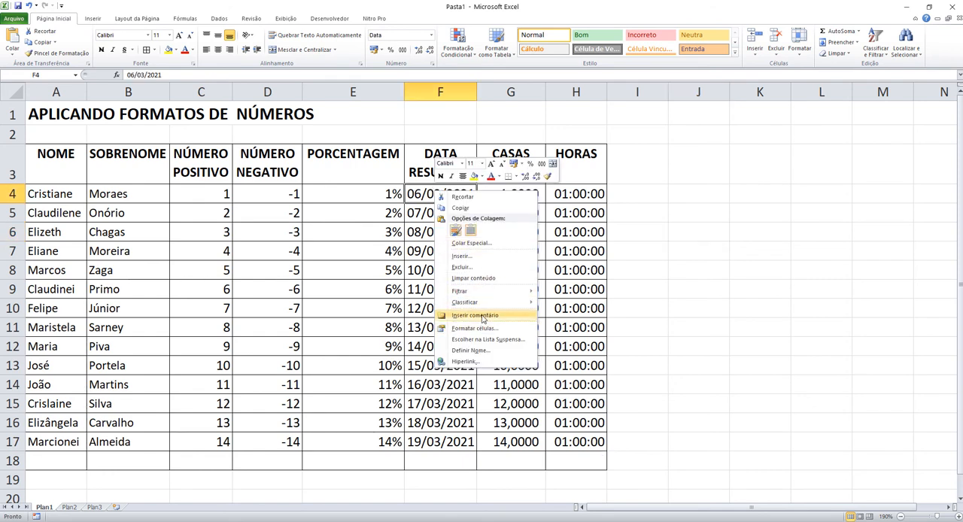
left_click(486, 324)
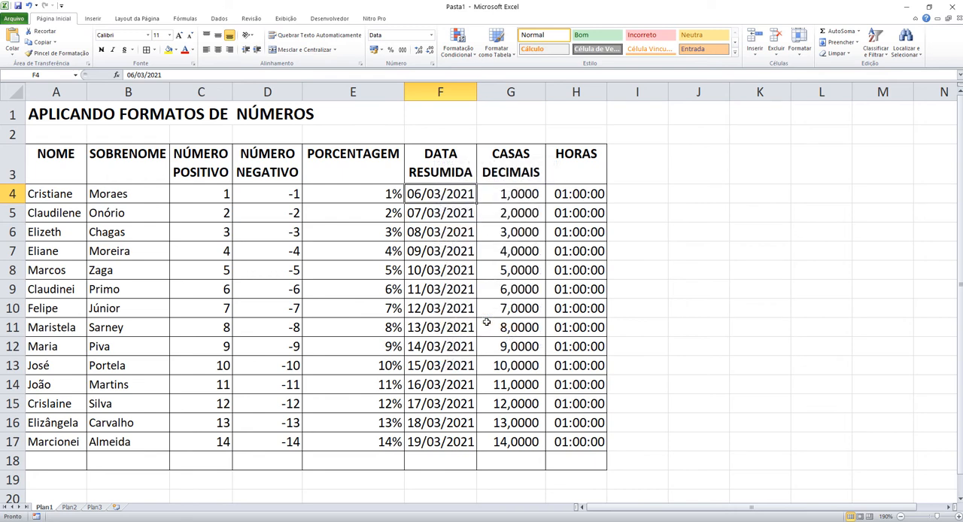
left_click_drag(475, 212, 383, 136)
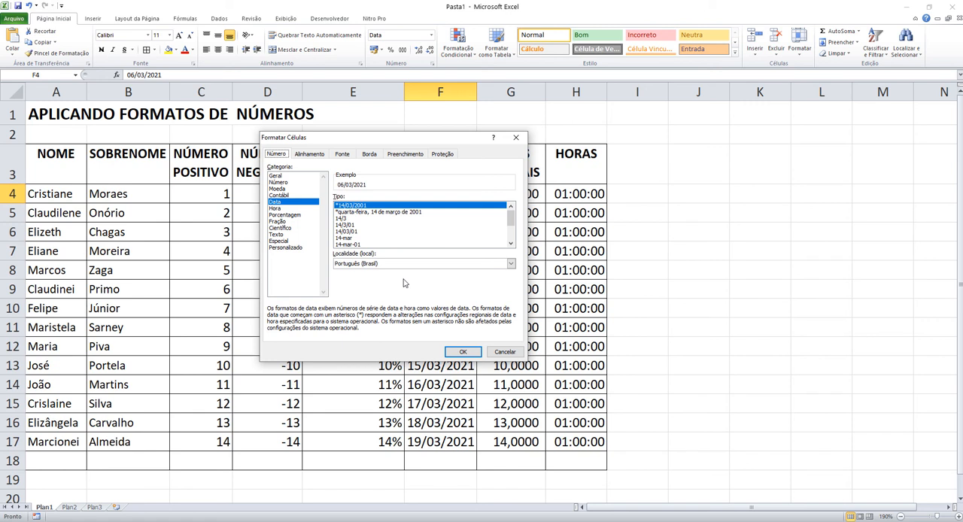
left_click(506, 353)
Step: Review the number formats available for the range C4:H17 without applying any of them
left_click(584, 443)
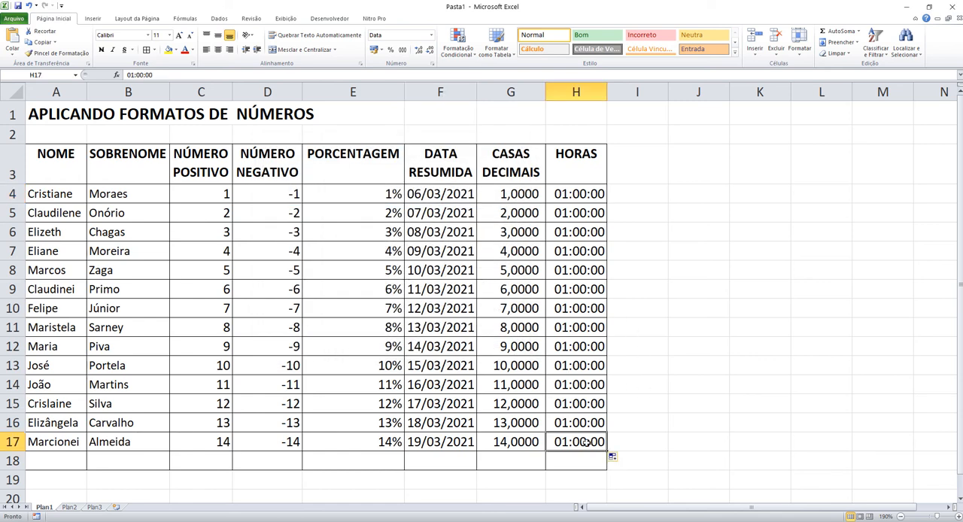
left_click_drag(583, 443, 198, 189)
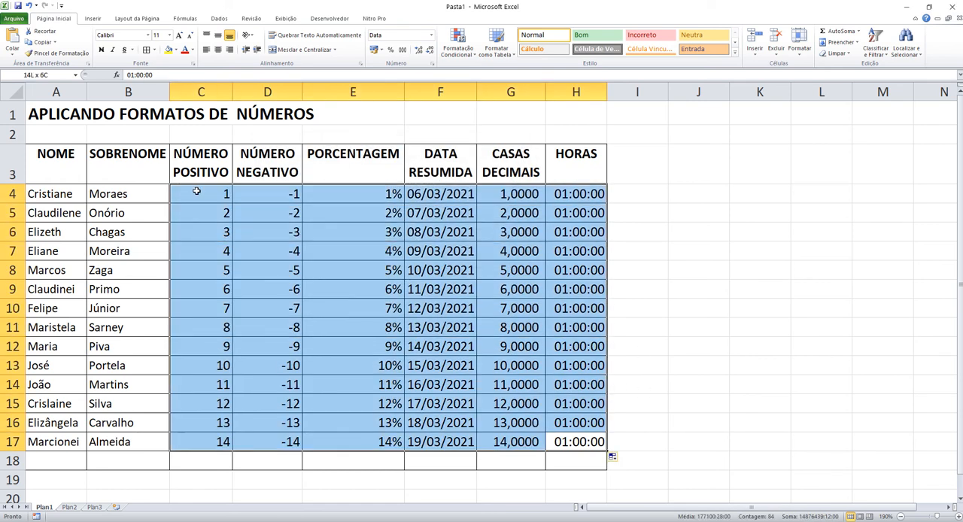
left_click(429, 35)
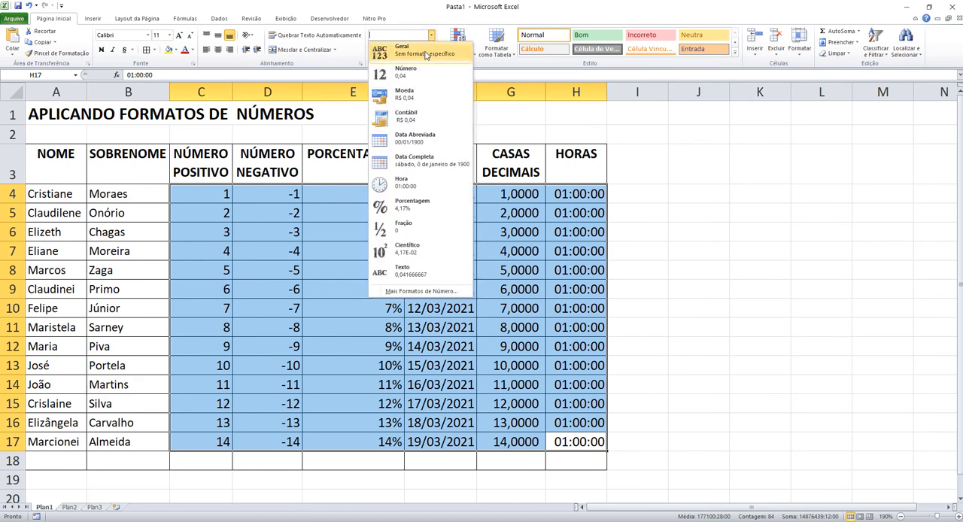
key("Escape")
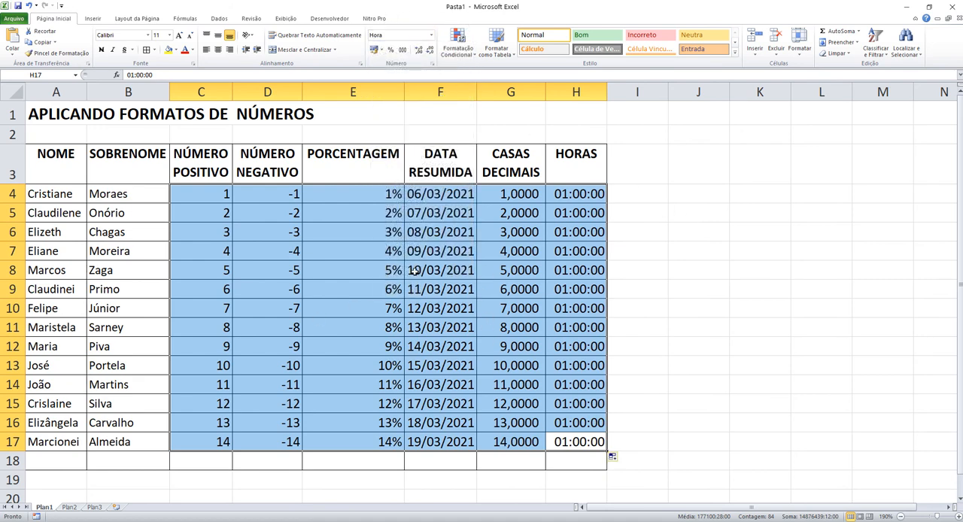
left_click(435, 335)
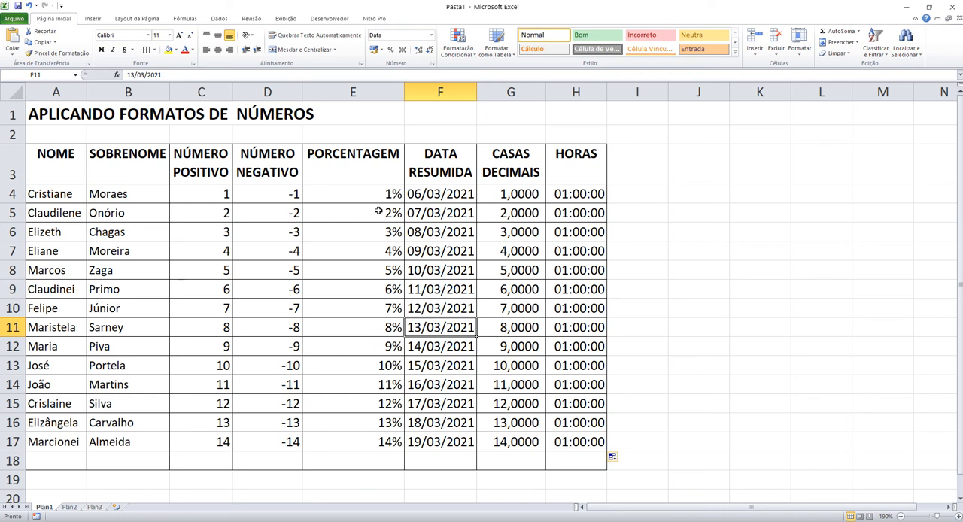
Step: Apply the long date format (Data Completa) to the dates in F4:F17
left_click(427, 193)
left_click_drag(427, 193, 421, 438)
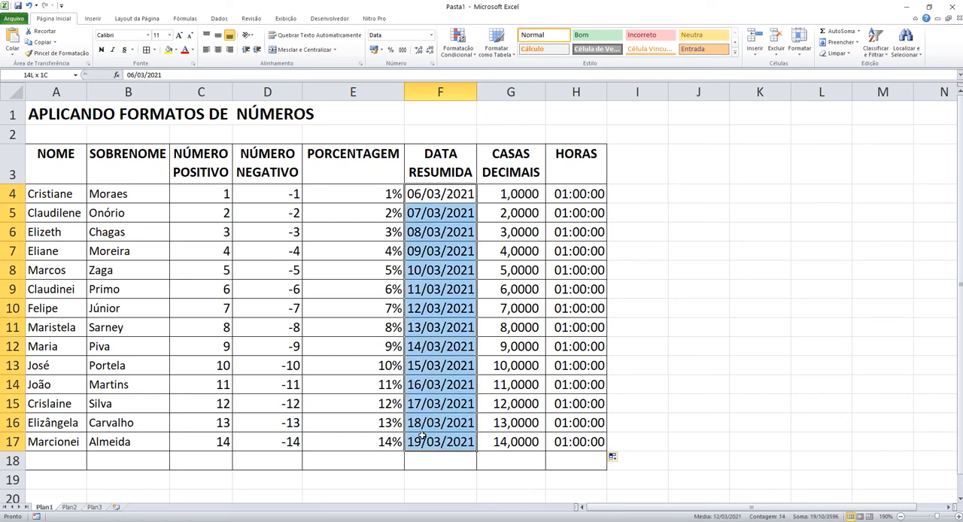
left_click(432, 35)
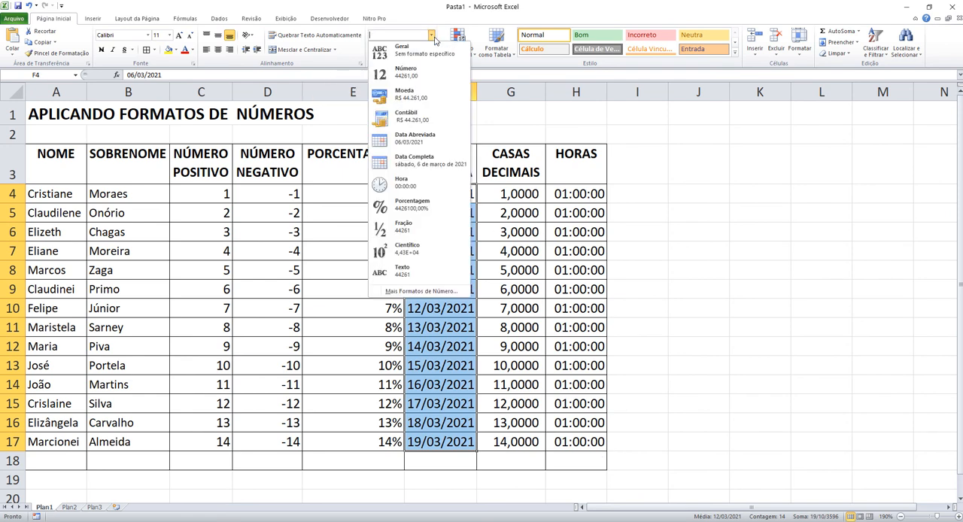
left_click(435, 172)
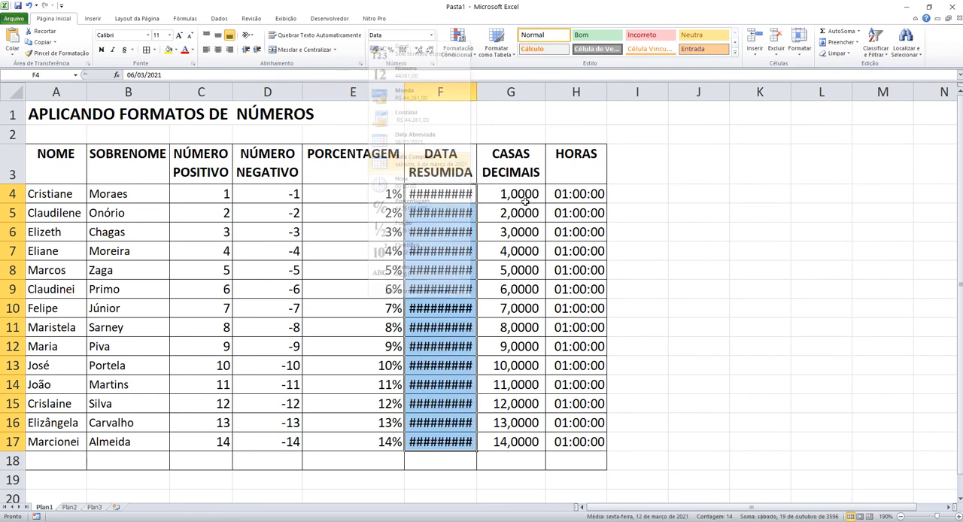
left_click(671, 226)
Step: Widen column F to fit the long dates, and undo both the widening and the long date format
left_click(445, 194)
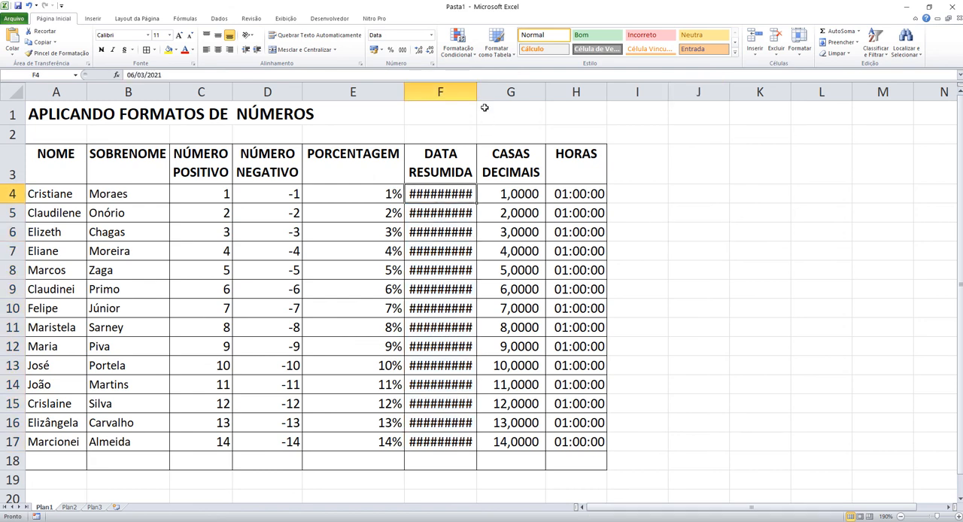
left_click_drag(475, 94, 683, 98)
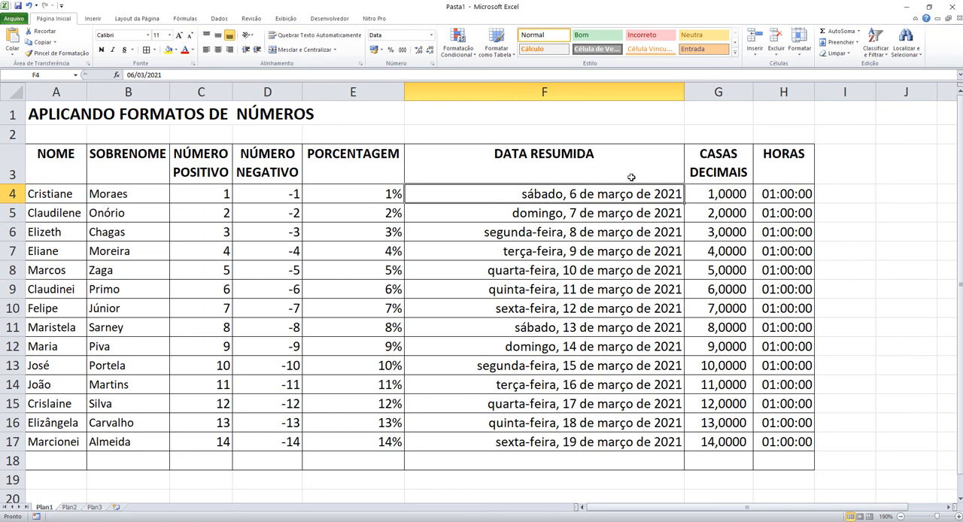
key("ctrl+z")
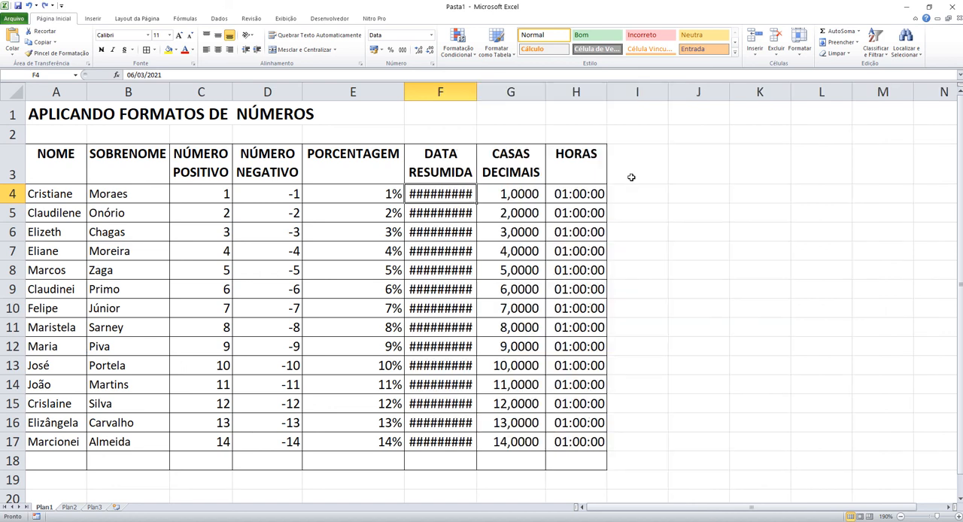
key("ctrl+z")
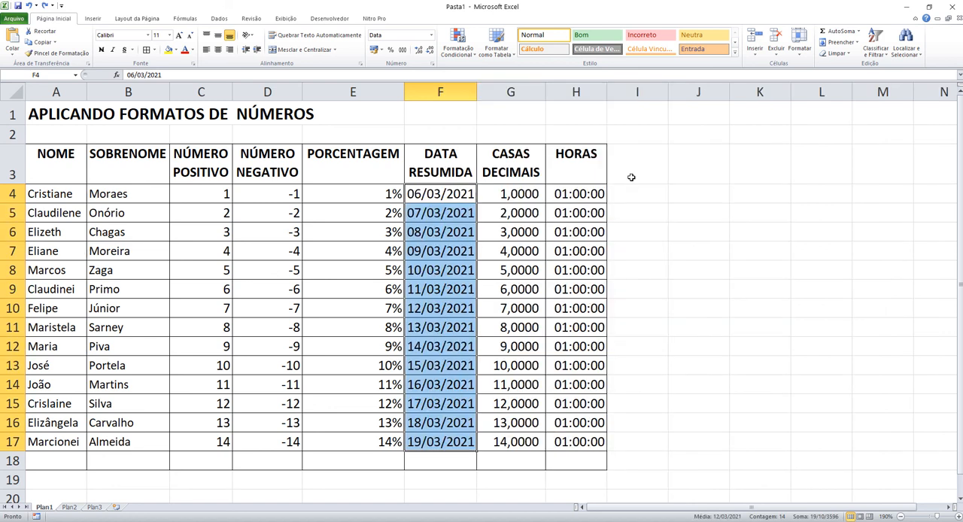